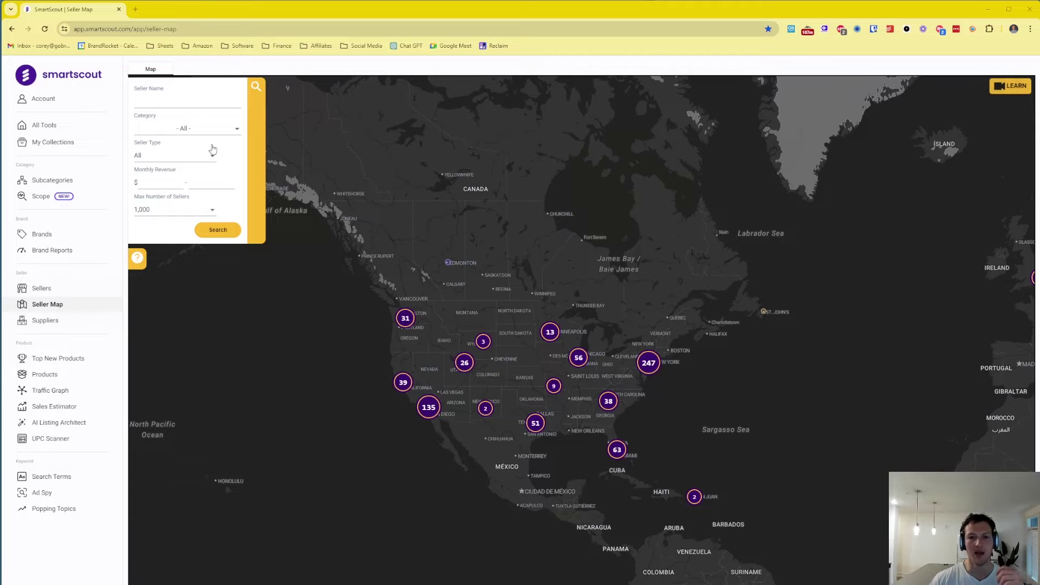
- Open the Subcategories table, listing Home & Kitchen (about $4.1B monthly) down to Audible Books & Originals
click(59, 182)
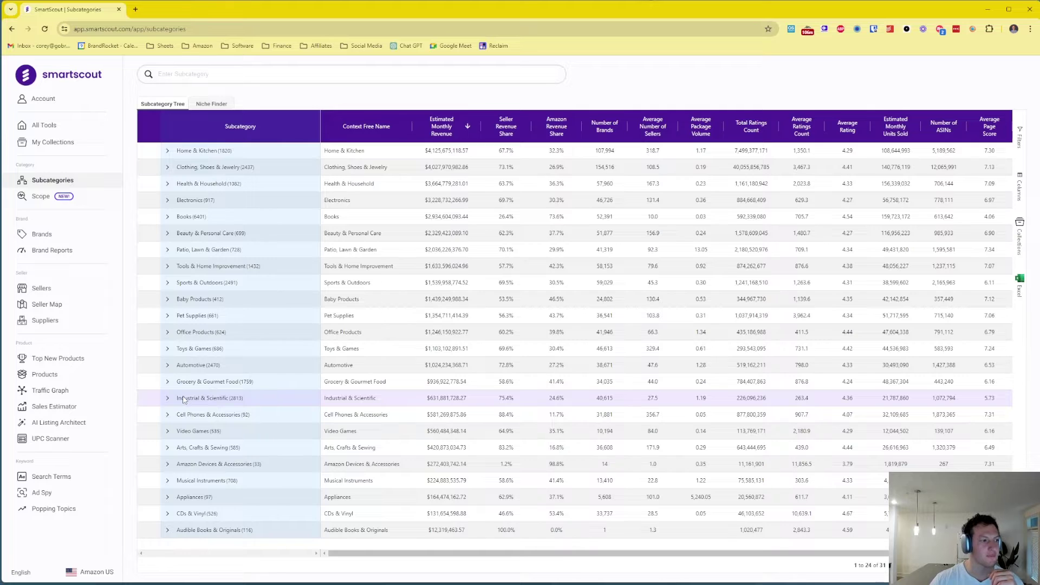
- Expand Sports & Outdoors > Outdoor Recreation > Cycling, check the Bikes types, then collapse Bikes
click(168, 282)
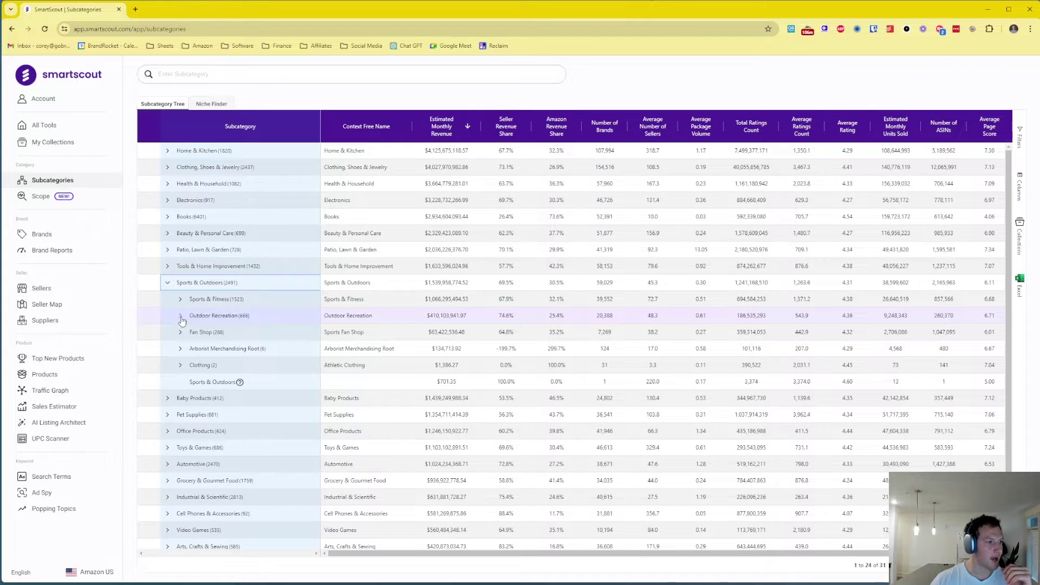
click(181, 316)
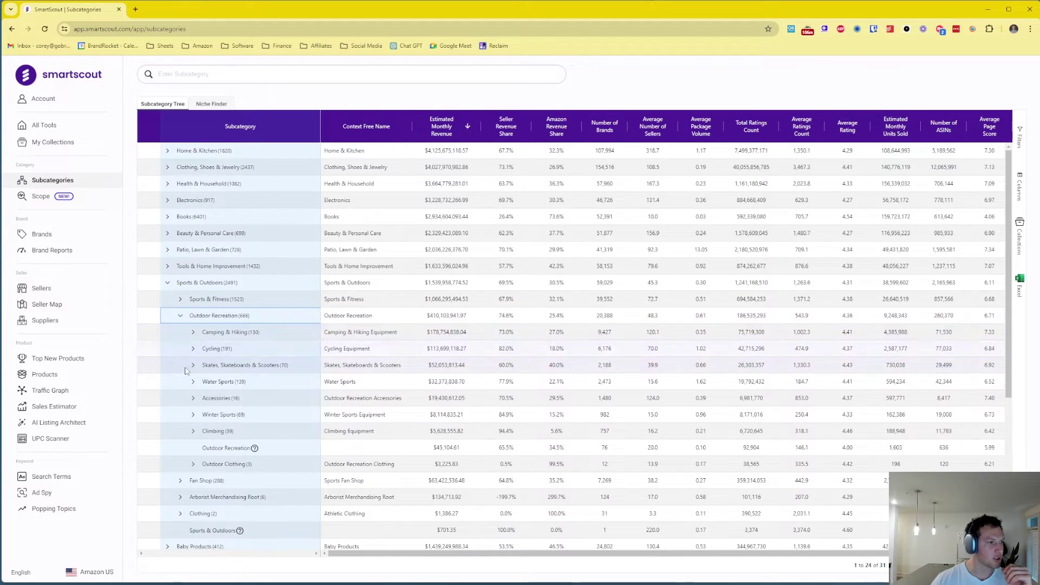
click(193, 349)
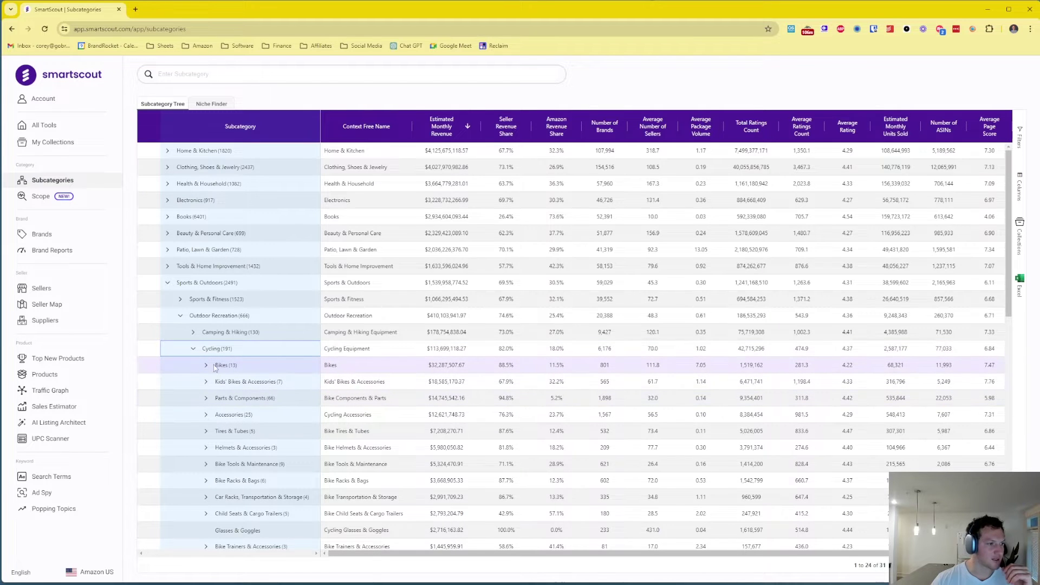
click(207, 366)
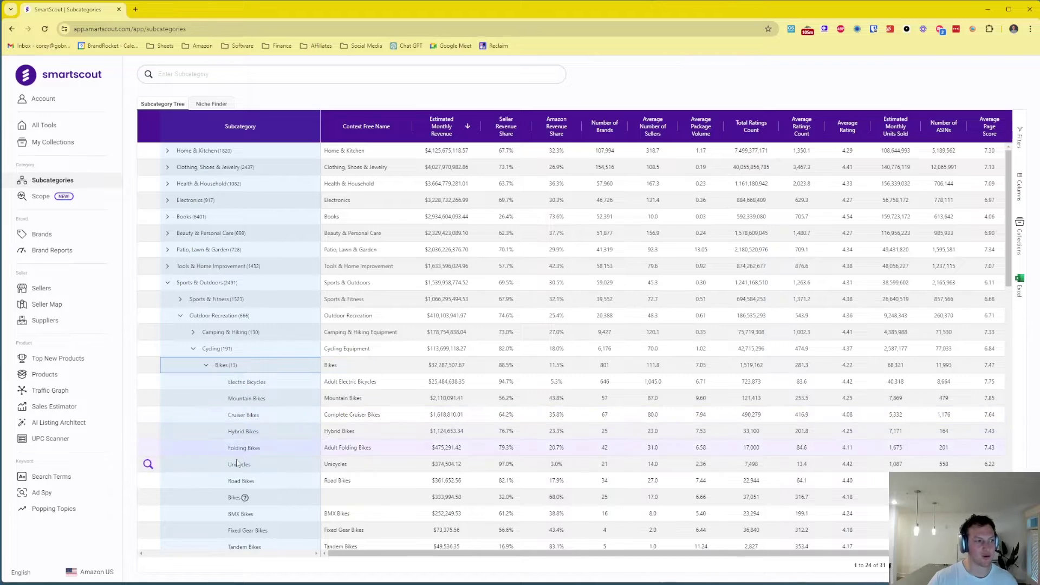
scroll(251, 432, down, 3)
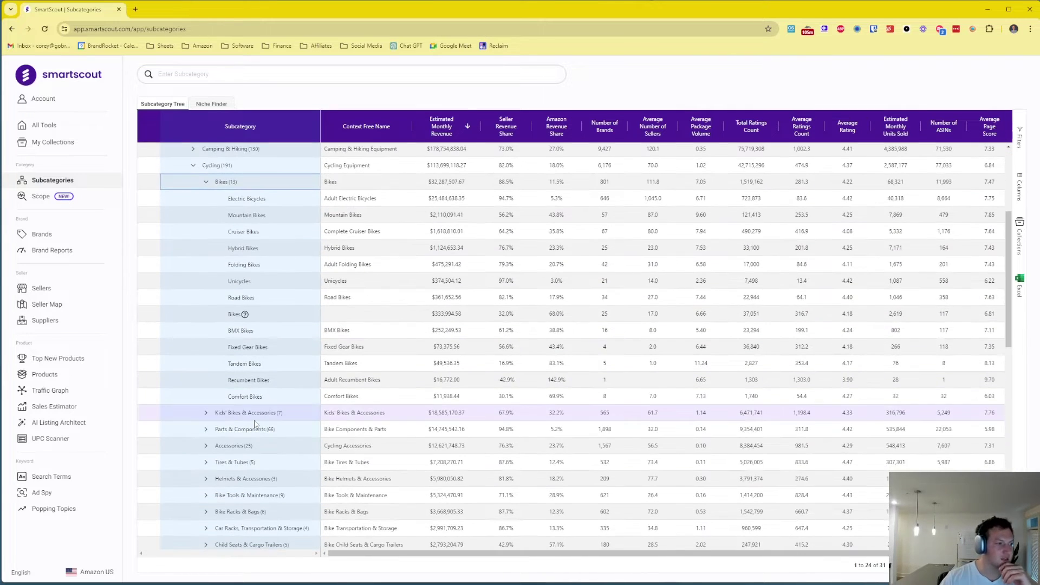
scroll(265, 376, up, 2)
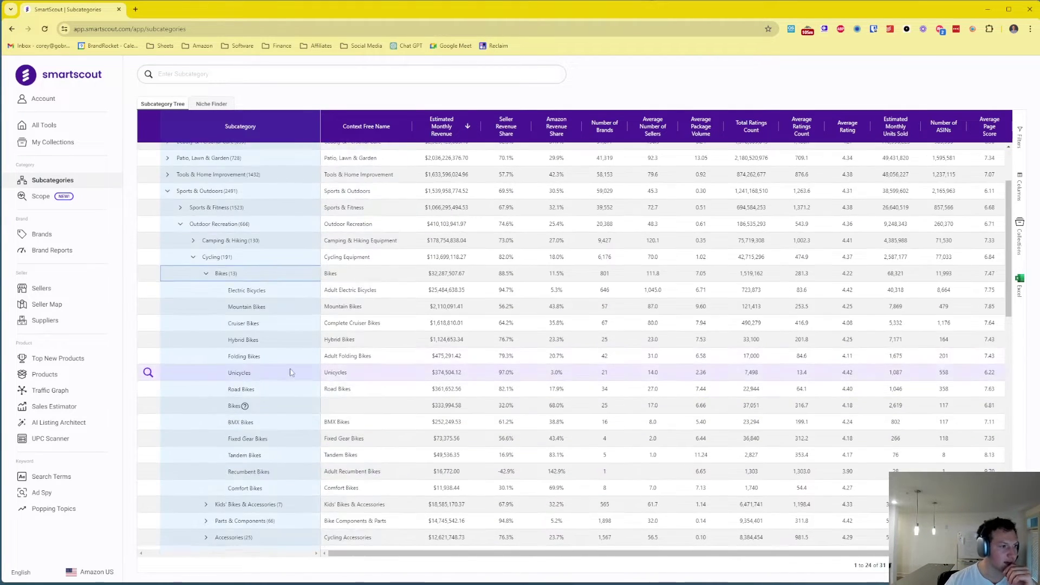
click(206, 274)
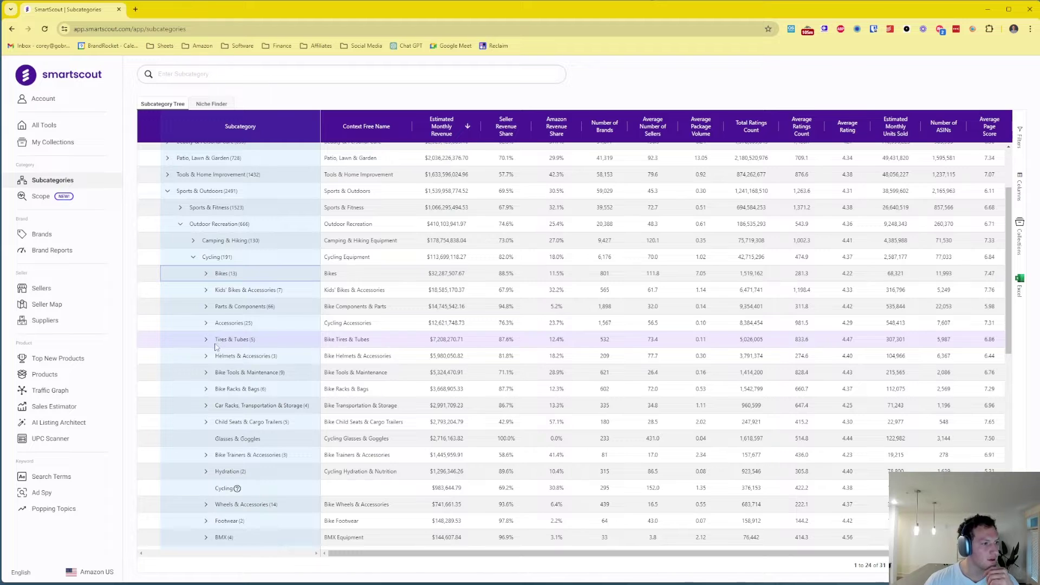
- Expand cycling Accessories ($12.6M) and bring up the action list for Bike Covers (about $1.16M)
click(206, 323)
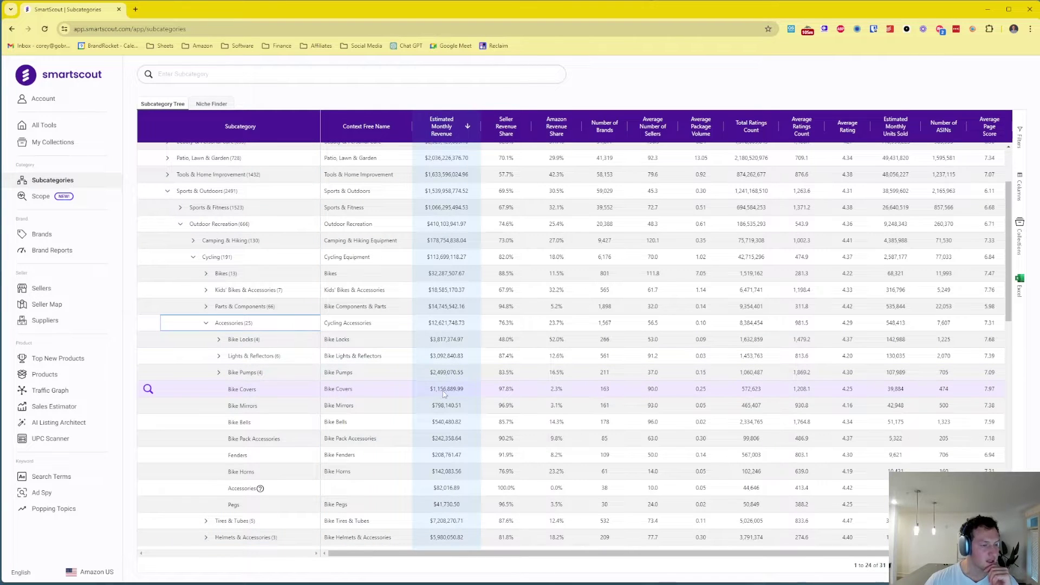
click(148, 389)
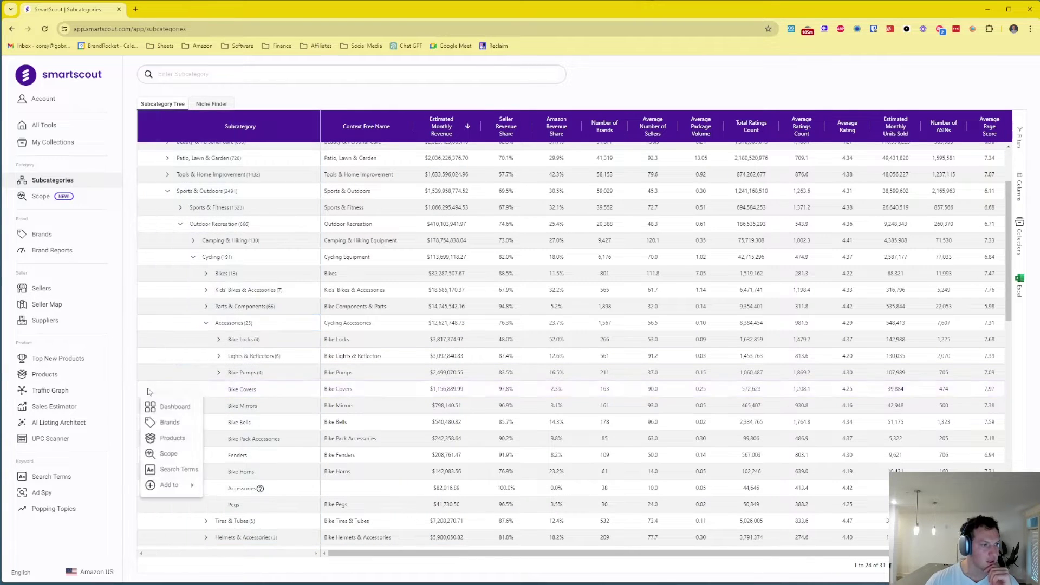
click(154, 389)
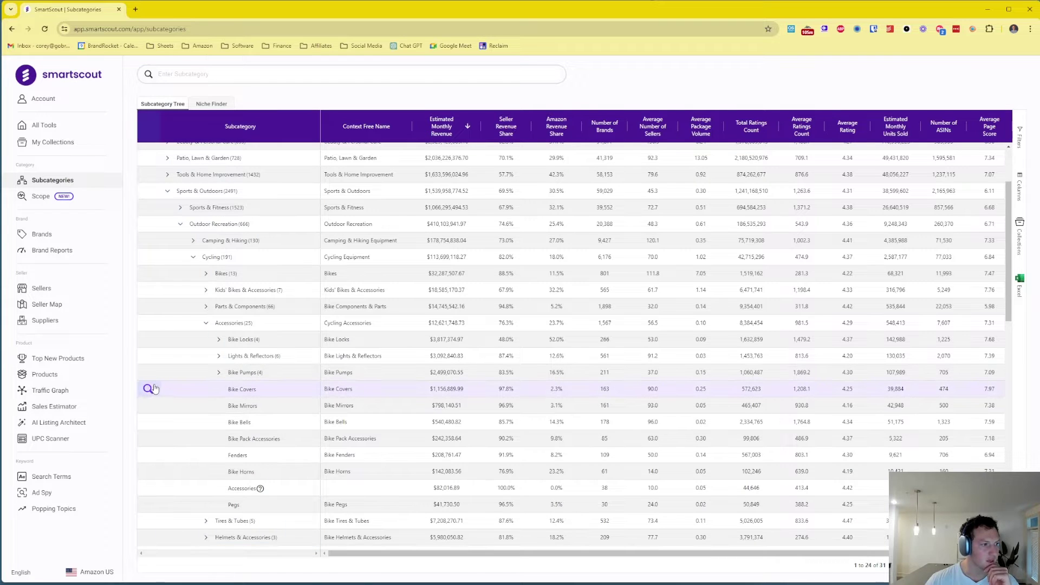
click(149, 390)
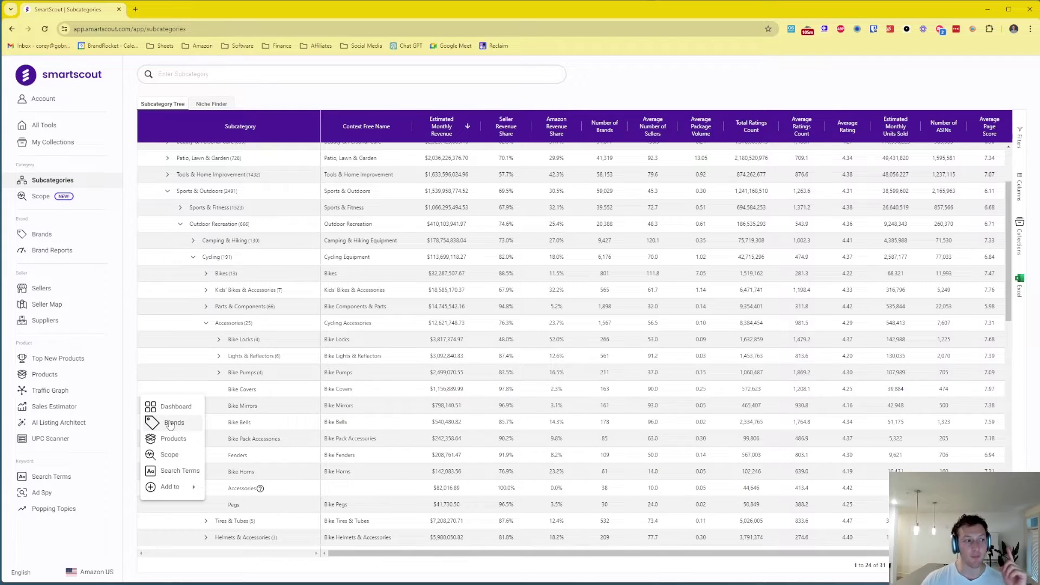
click(636, 90)
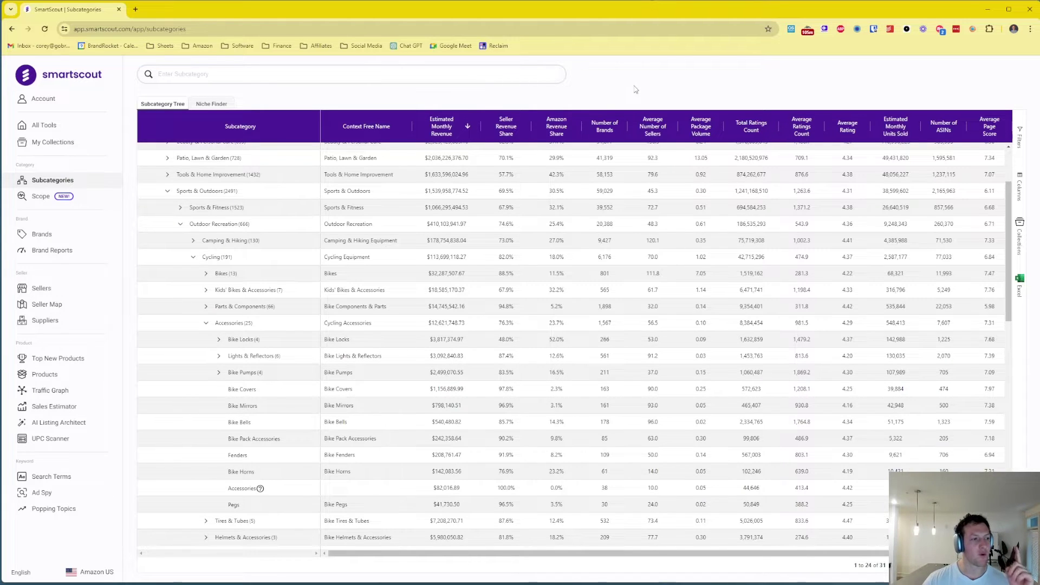
mouse_move(507, 127)
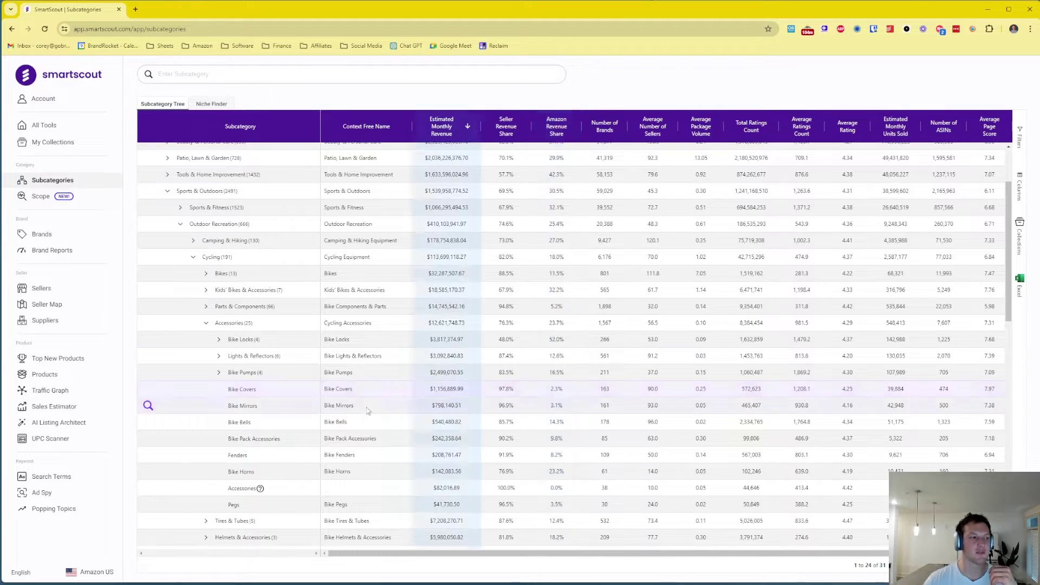
- Open the Bike Covers brand breakdown and look over its 163 brands ranked by monthly revenue
click(147, 389)
click(162, 428)
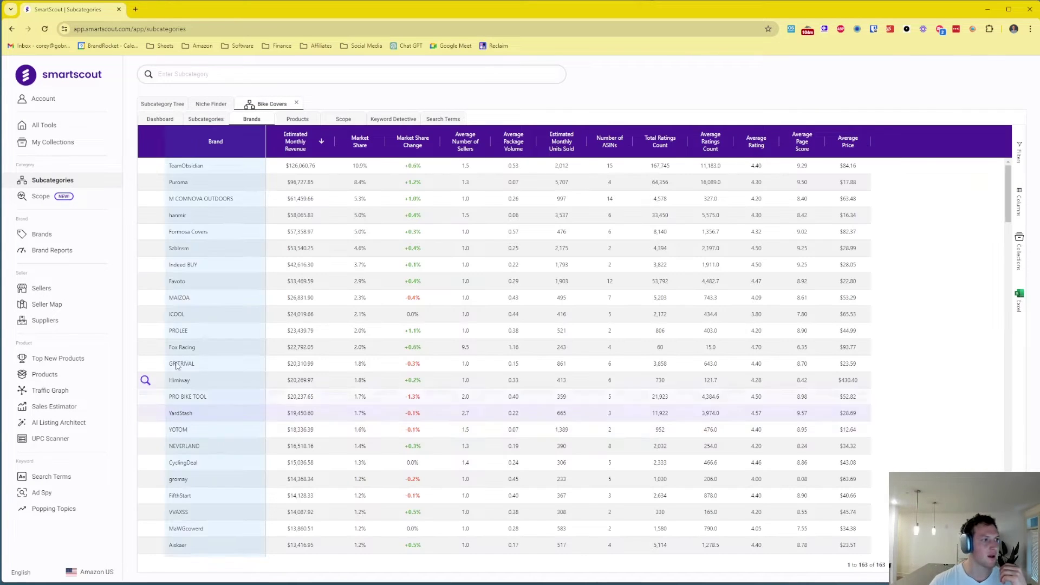
scroll(743, 540, down, 3)
scroll(743, 539, up, 3)
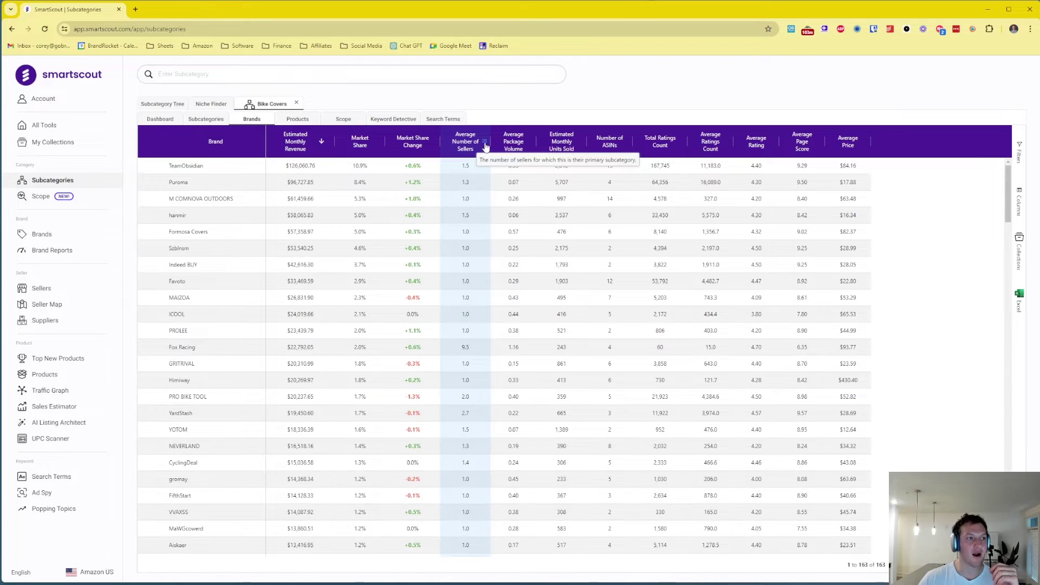
- Filter the Bike Covers brands to a minimum average of 2 sellers
click(485, 146)
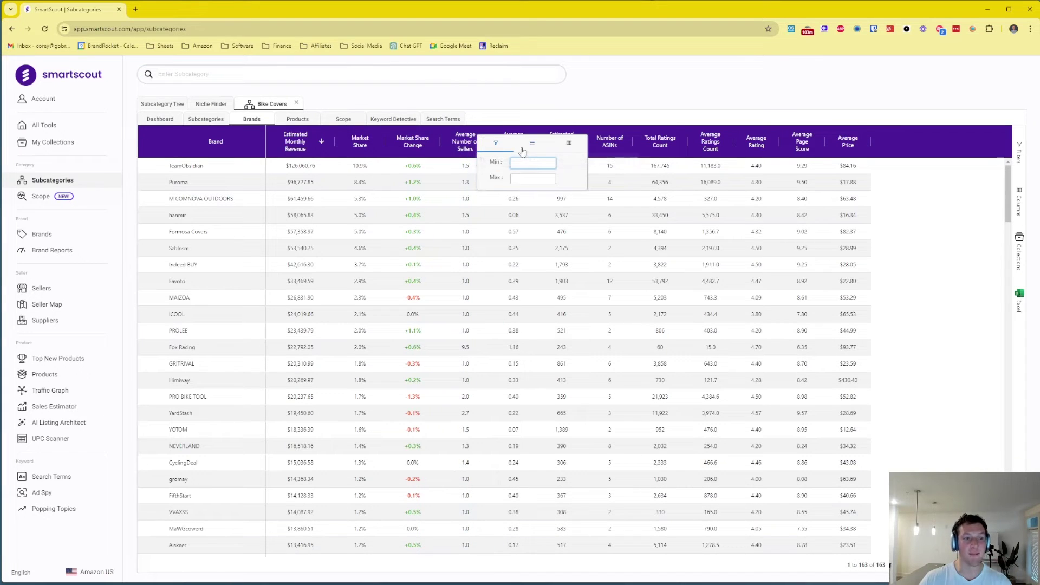
text(2)
click(603, 95)
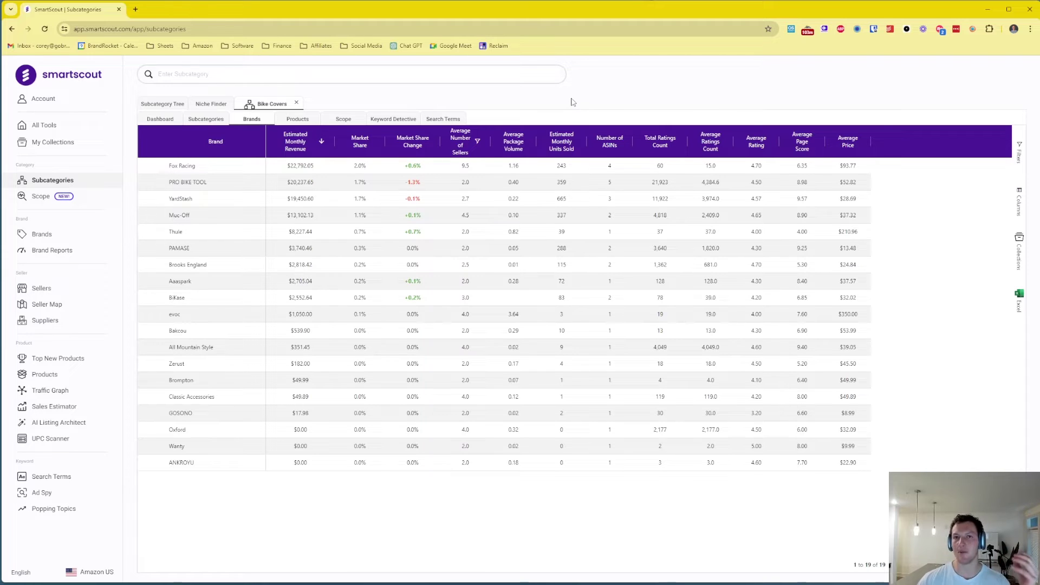
- Sort the 19 remaining brands by average sellers, most first, putting Fox Racing on top at 9.5
mouse_move(451, 139)
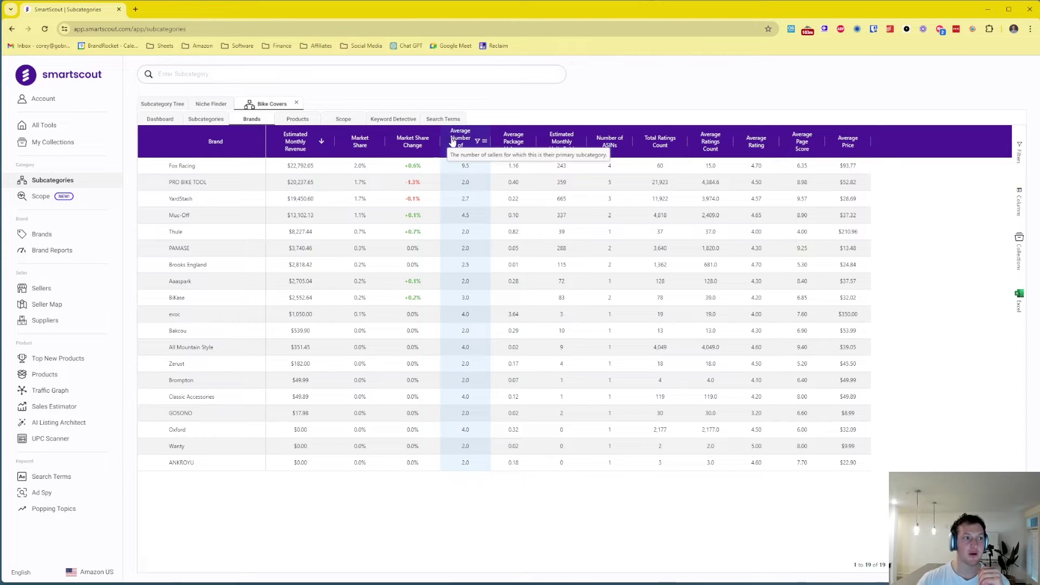
click(454, 142)
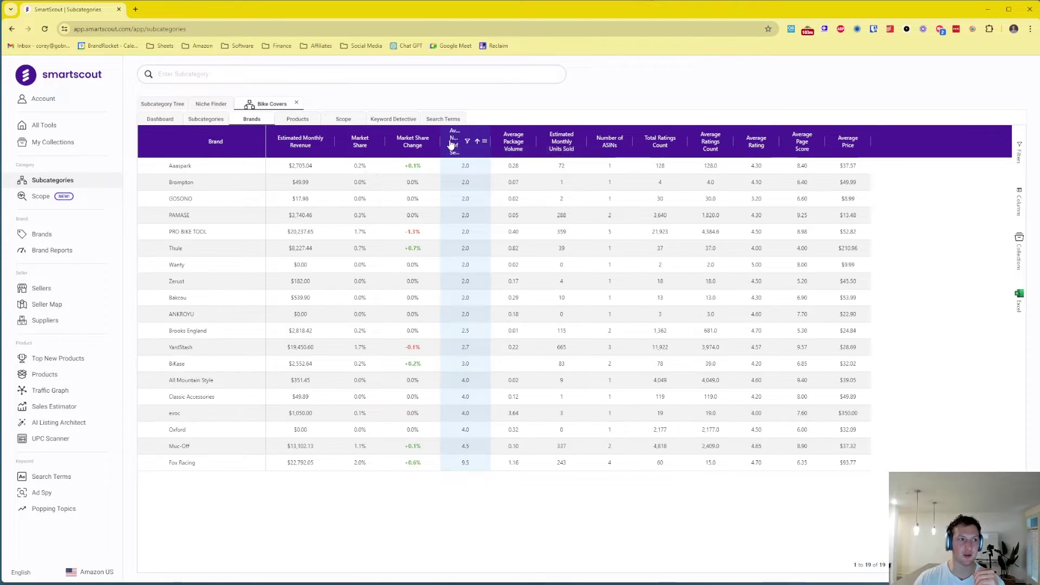
click(458, 147)
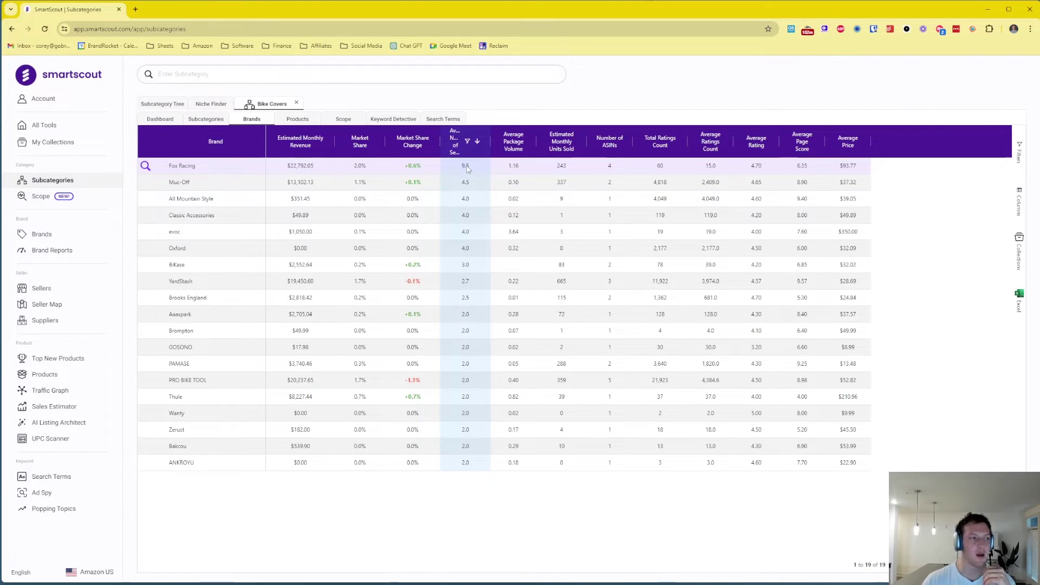
- Open Fox Racing's product list of 3,382 Amazon products from its brand actions
click(144, 166)
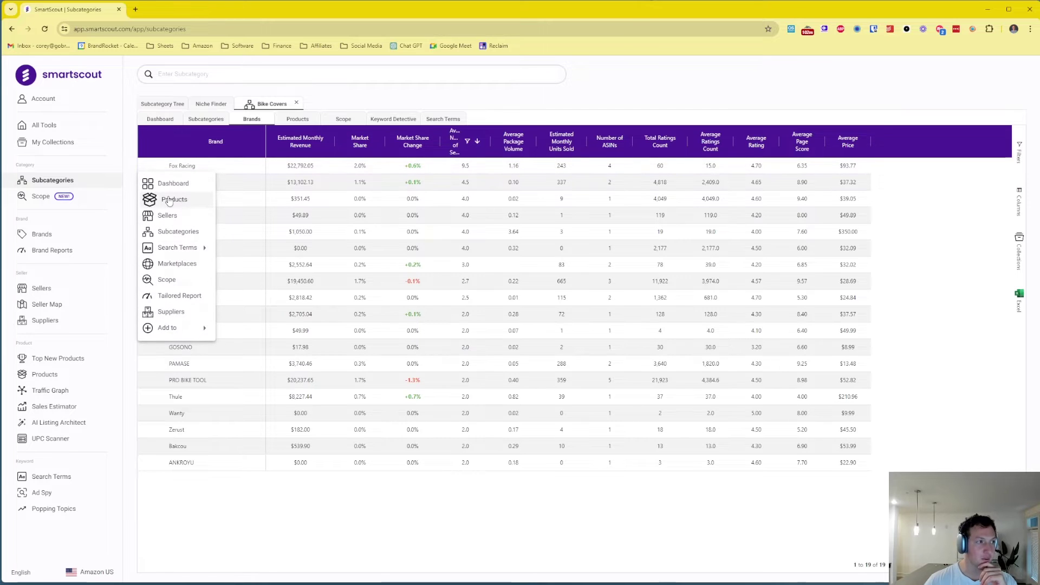
click(169, 200)
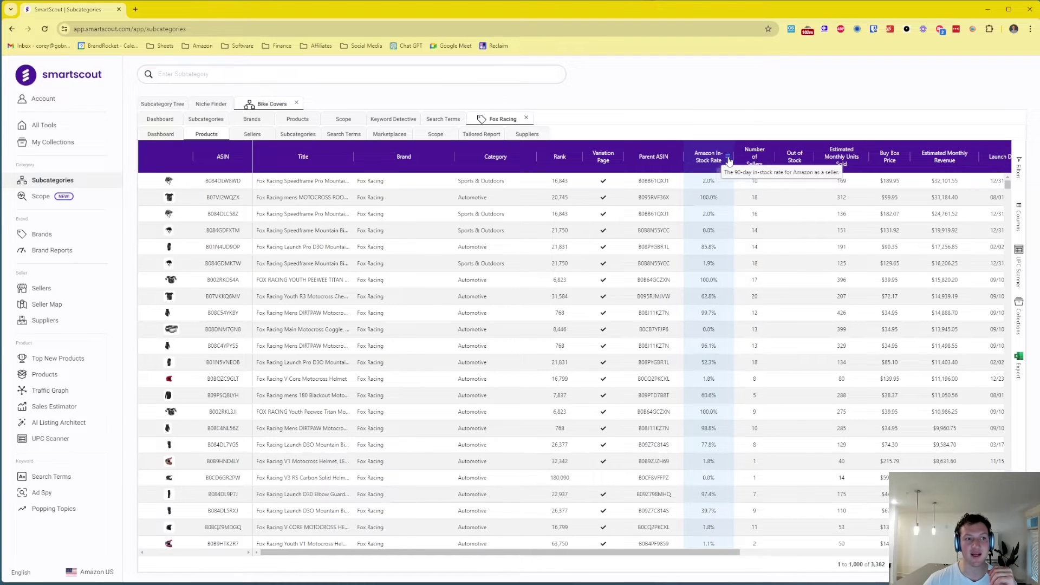
- Filter Fox Racing products to a maximum Amazon in-stock rate of 60
click(729, 160)
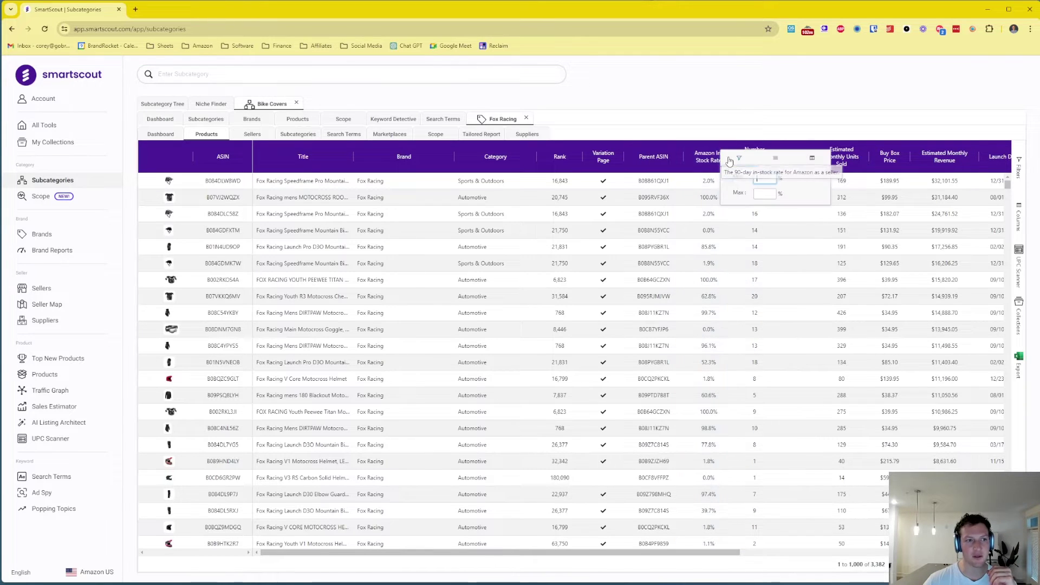
click(761, 194)
text(60)
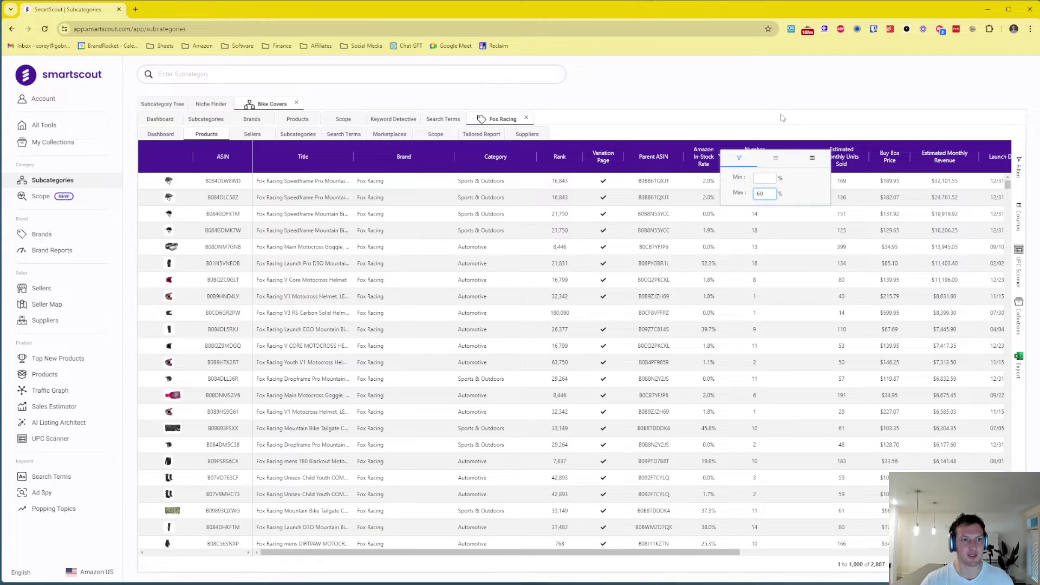
click(782, 117)
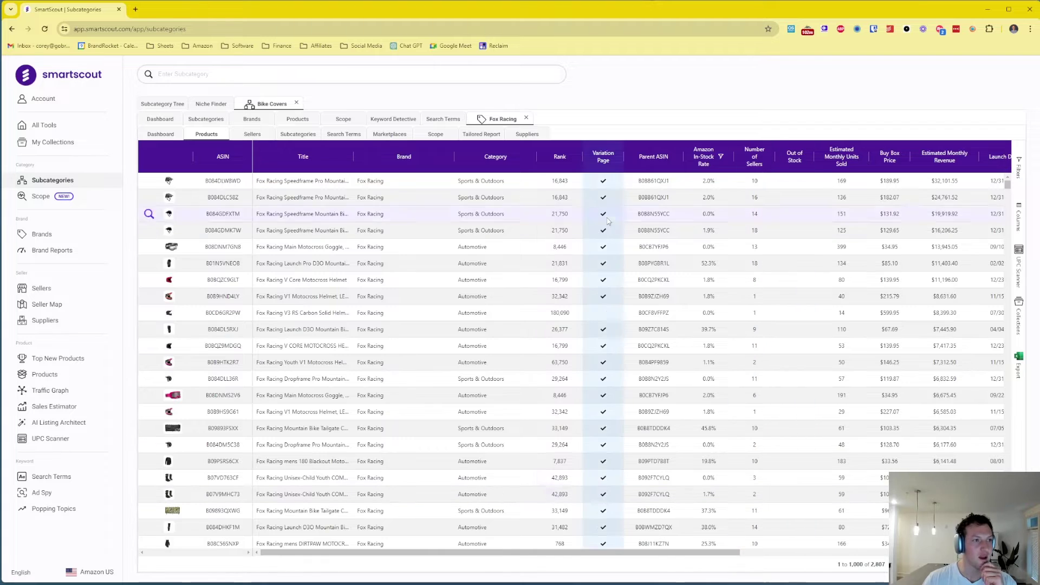
- Sort the filtered products by rank, lowest first, and scan the results
click(554, 161)
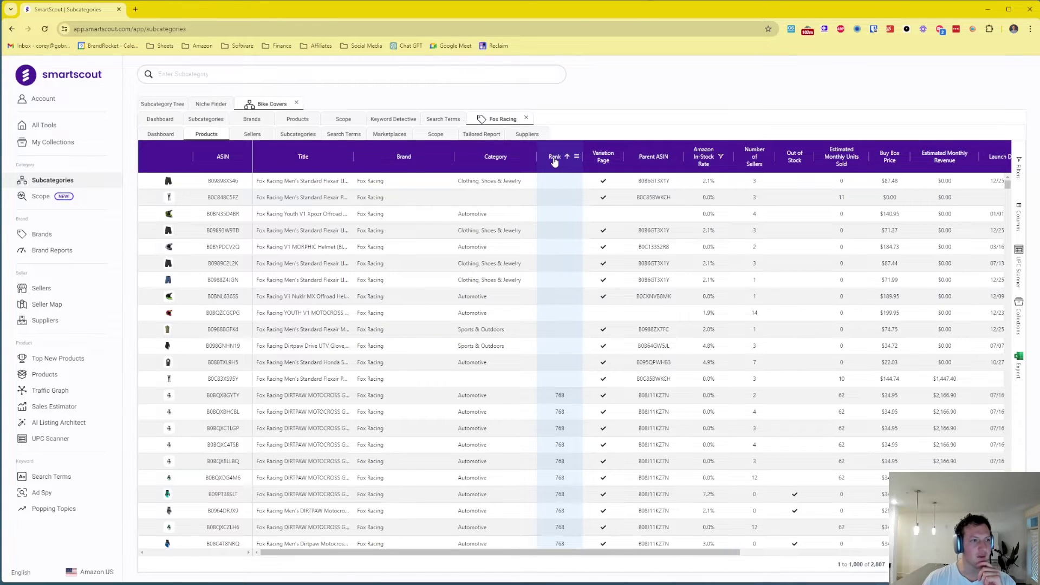
scroll(520, 314, down, 15)
scroll(515, 335, down, 10)
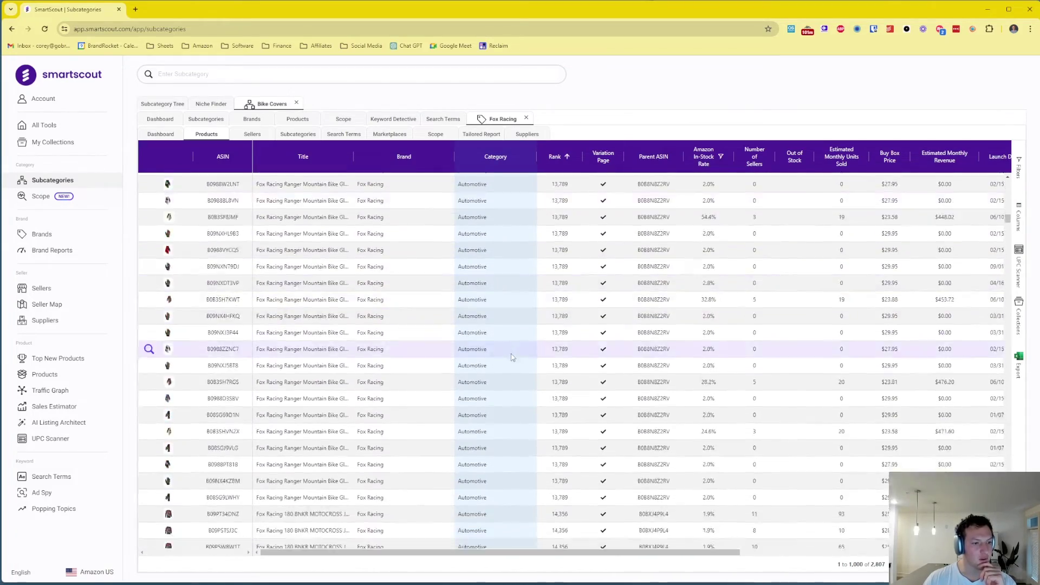
scroll(509, 356, down, 1)
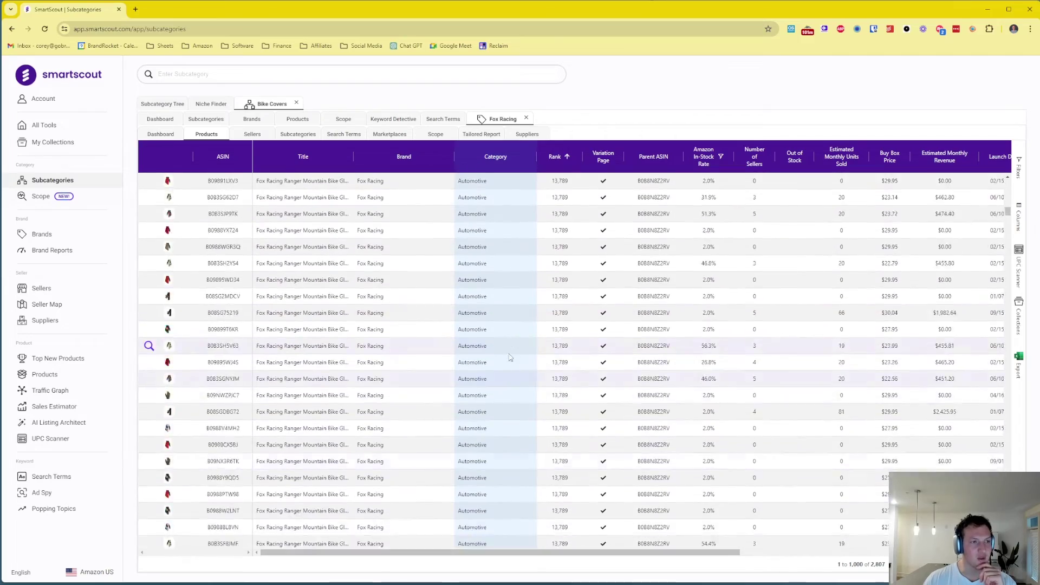
scroll(511, 357, up, 20)
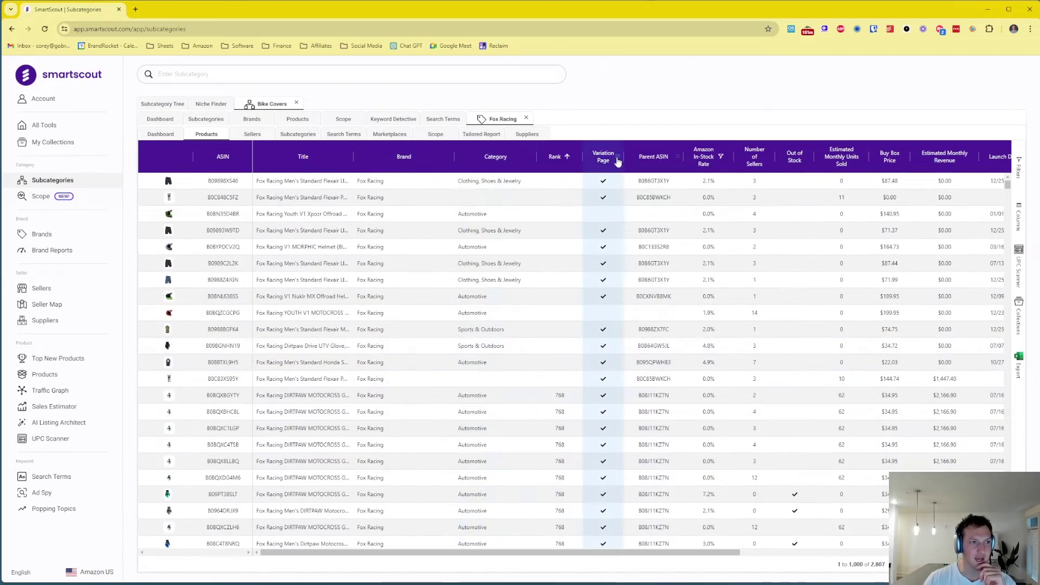
- Try the Variation Page filter set to No, then remove it to show all products again
click(618, 157)
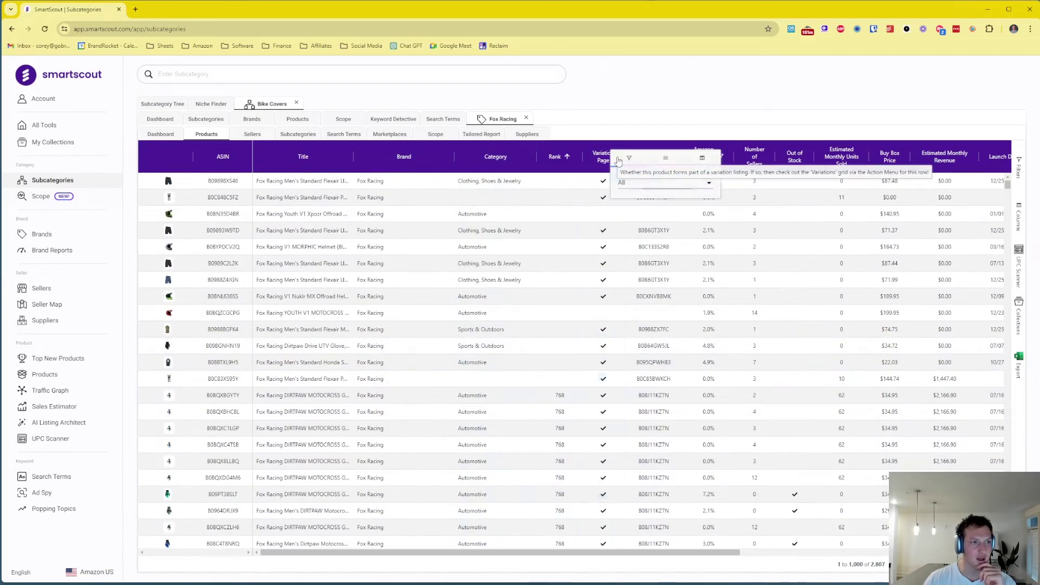
click(629, 157)
click(636, 184)
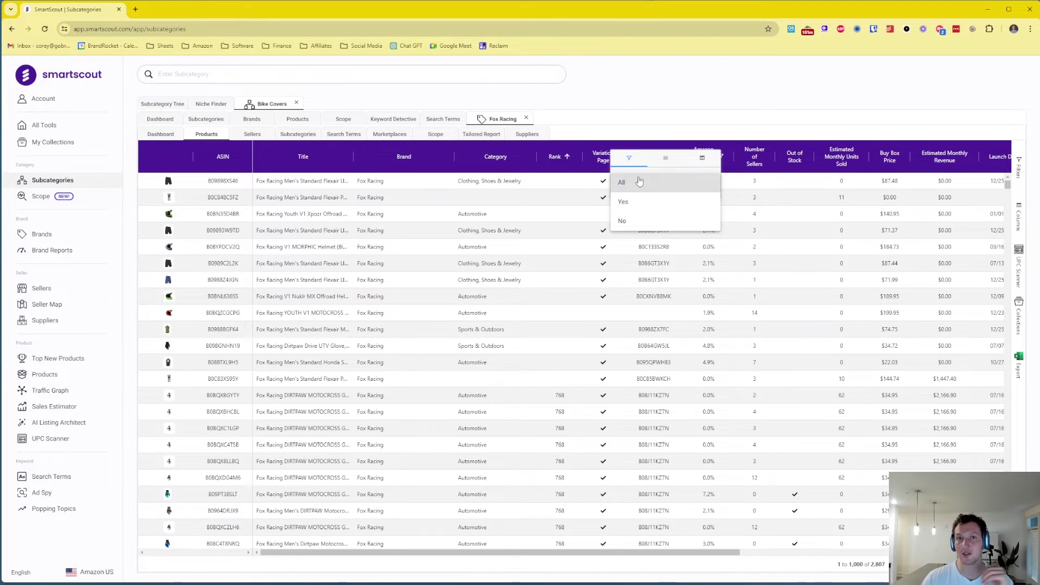
click(638, 221)
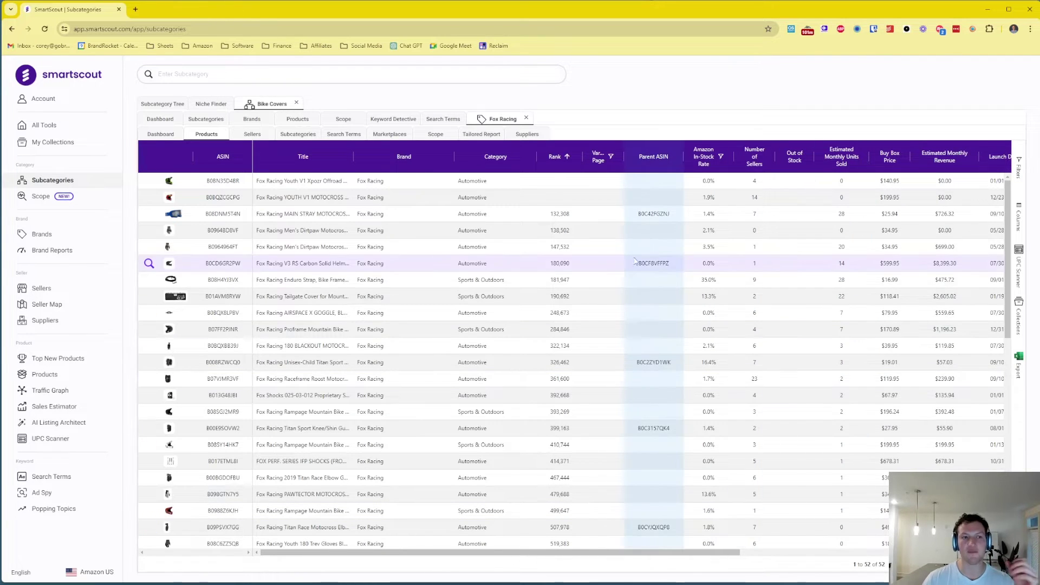
click(610, 156)
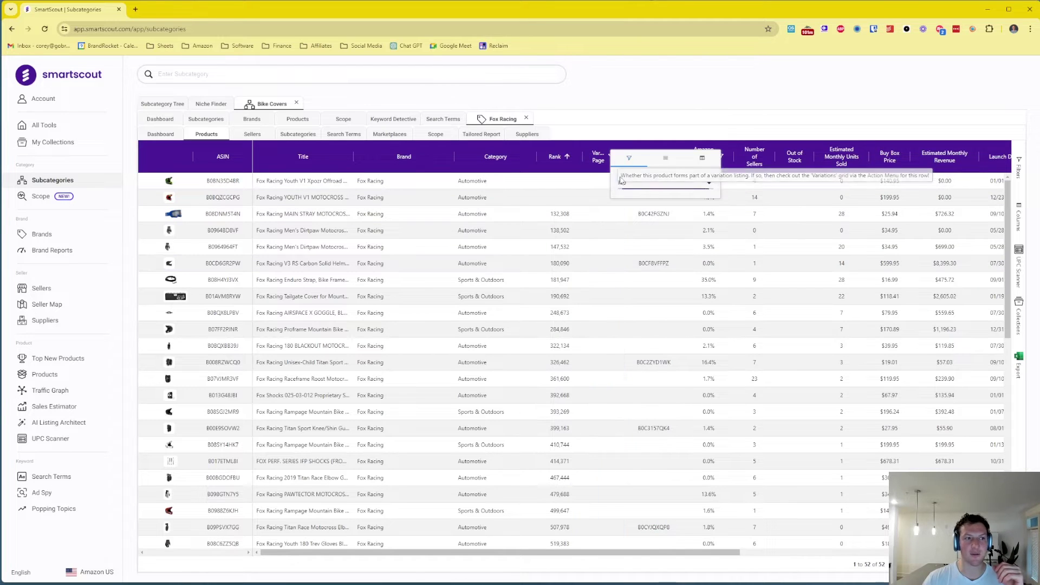
click(640, 185)
click(631, 162)
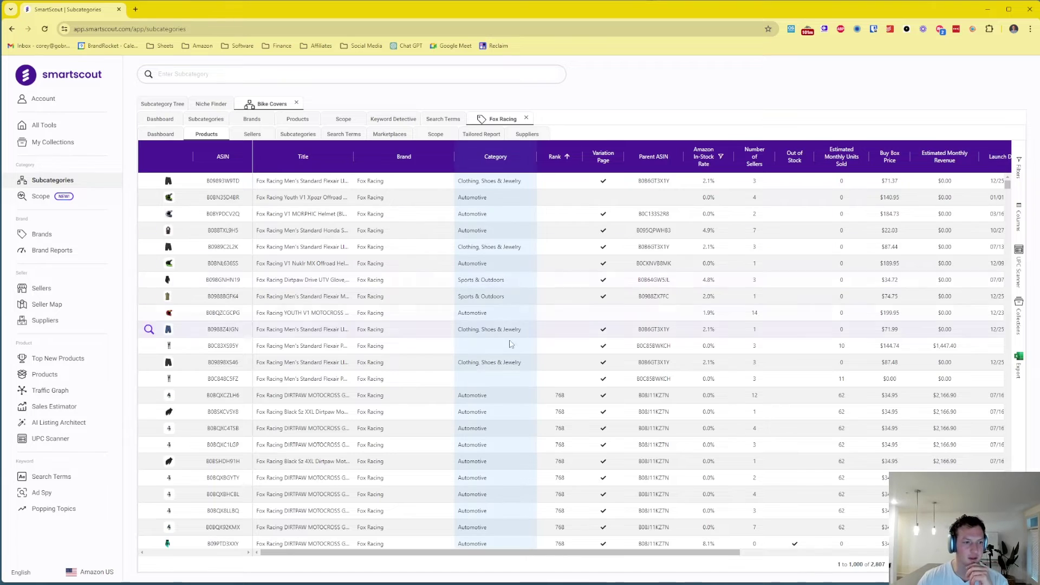
scroll(508, 347, down, 5)
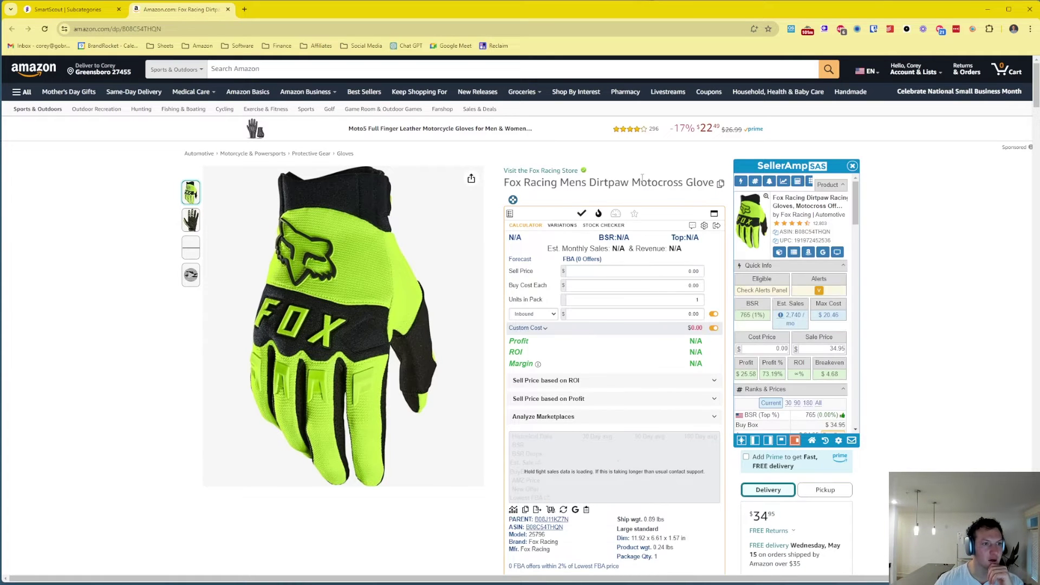
- Scroll through the Dirtpaw glove's AZInsight/SellerAmp panels and Keepa charts, then return to the top
scroll(606, 184, down, 2)
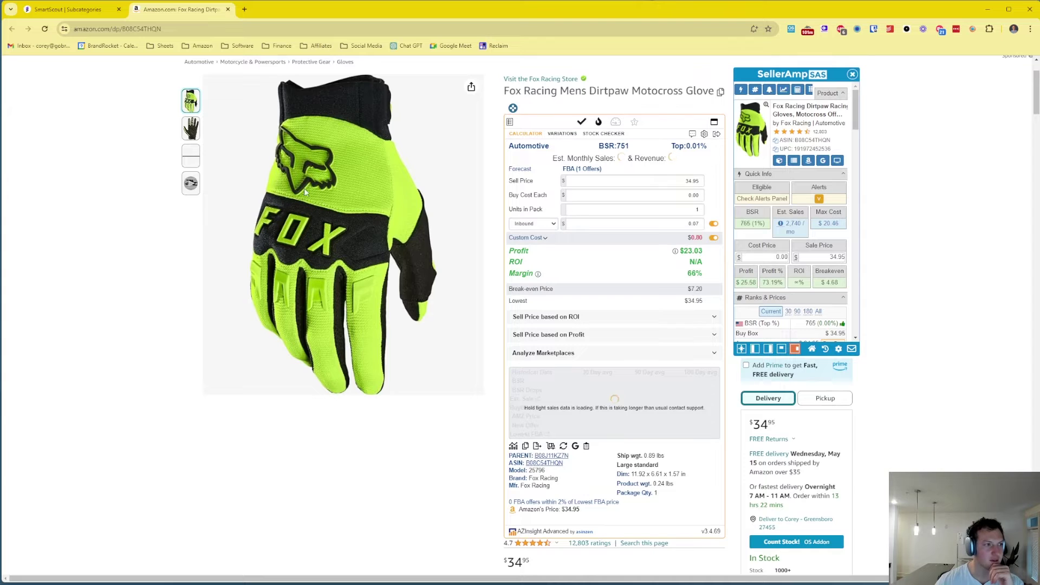
scroll(452, 293, down, 5)
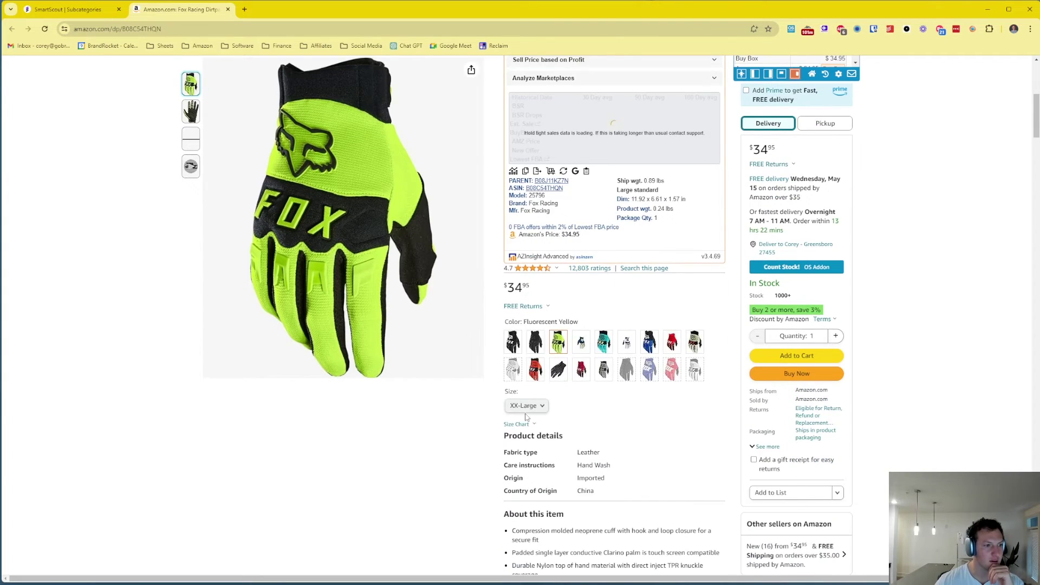
scroll(523, 409, down, 9)
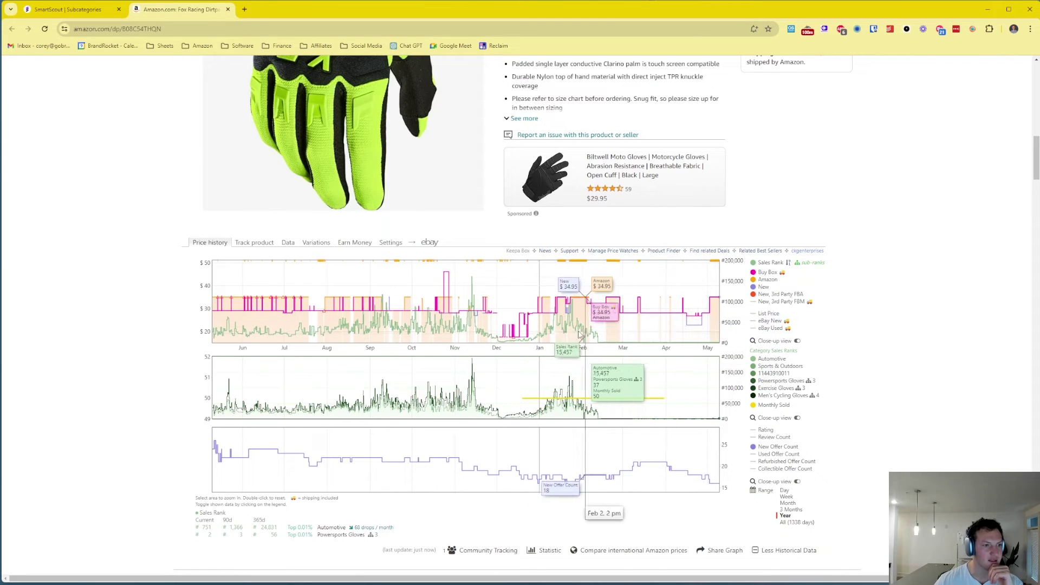
scroll(561, 329, up, 4)
scroll(561, 329, up, 10)
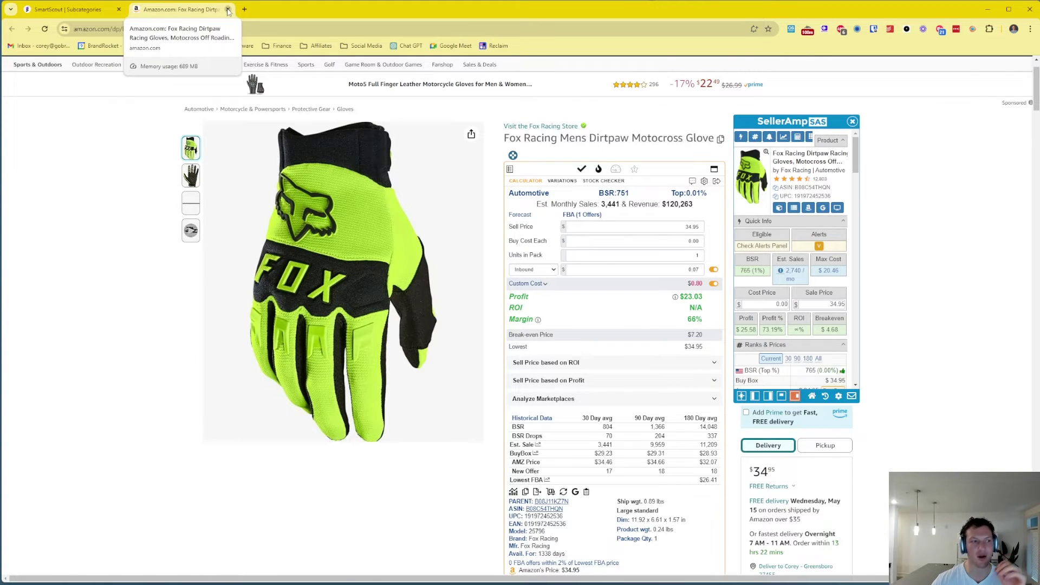
- Close the glove tab and open the pink Main Motocross Goggle (ASIN B08DNMS2V6) on Amazon
click(228, 10)
scroll(471, 399, down, 1)
scroll(471, 400, down, 3)
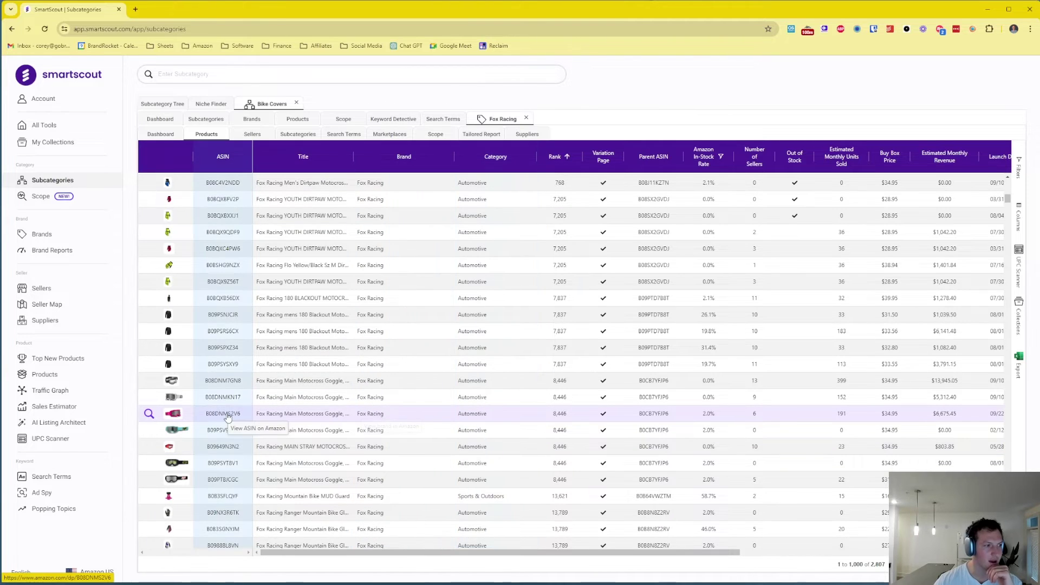
click(242, 414)
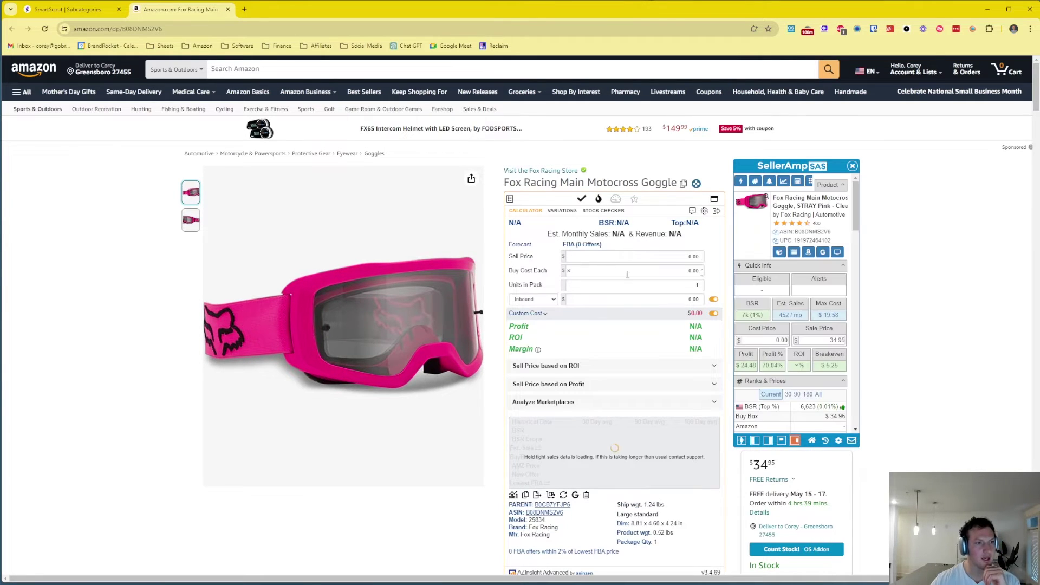
- Scroll the goggle listing and briefly select part of its product title
scroll(625, 316, down, 15)
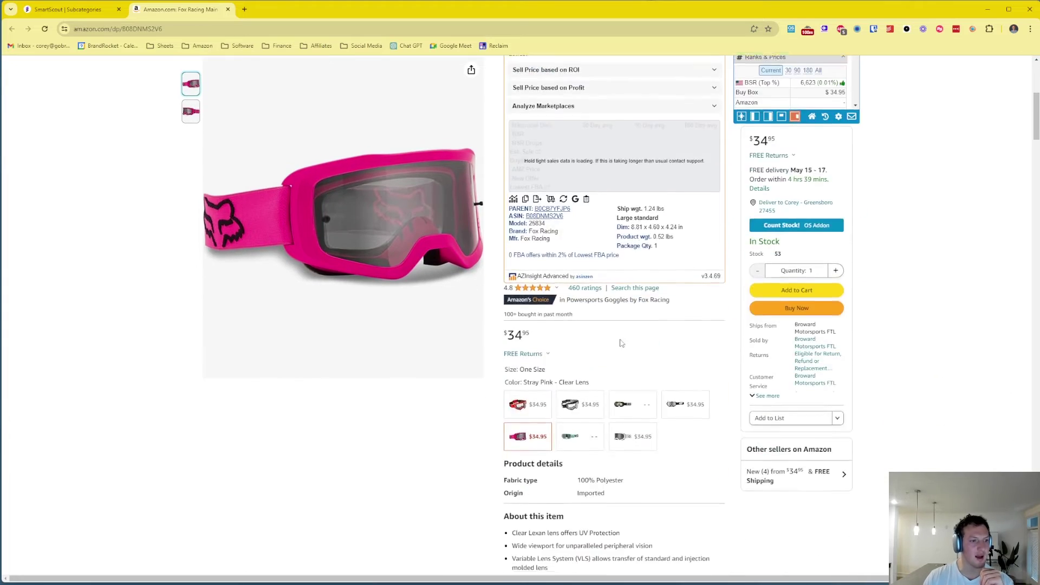
scroll(622, 316, up, 15)
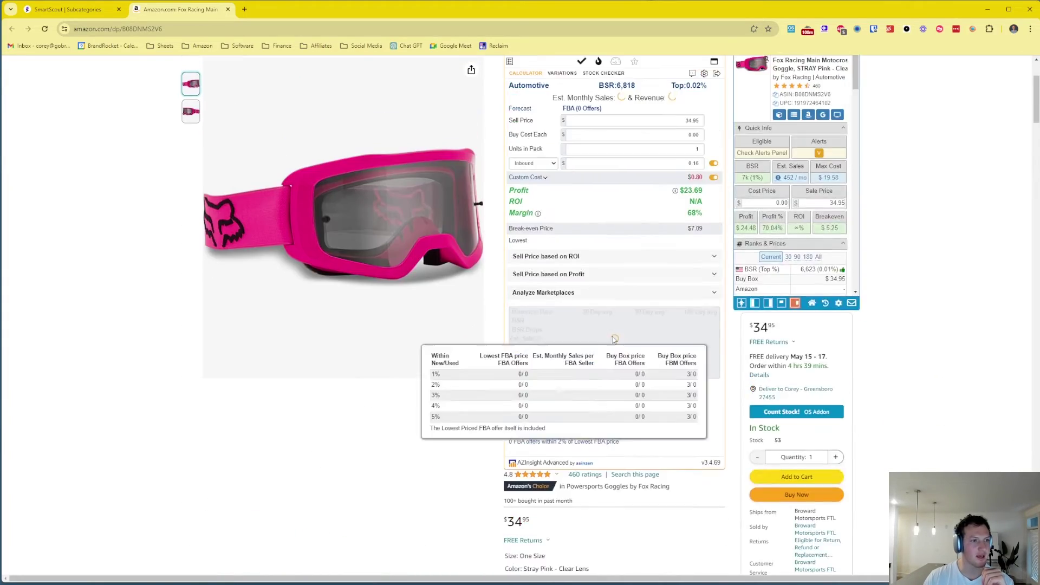
drag(532, 179, 574, 179)
click(620, 179)
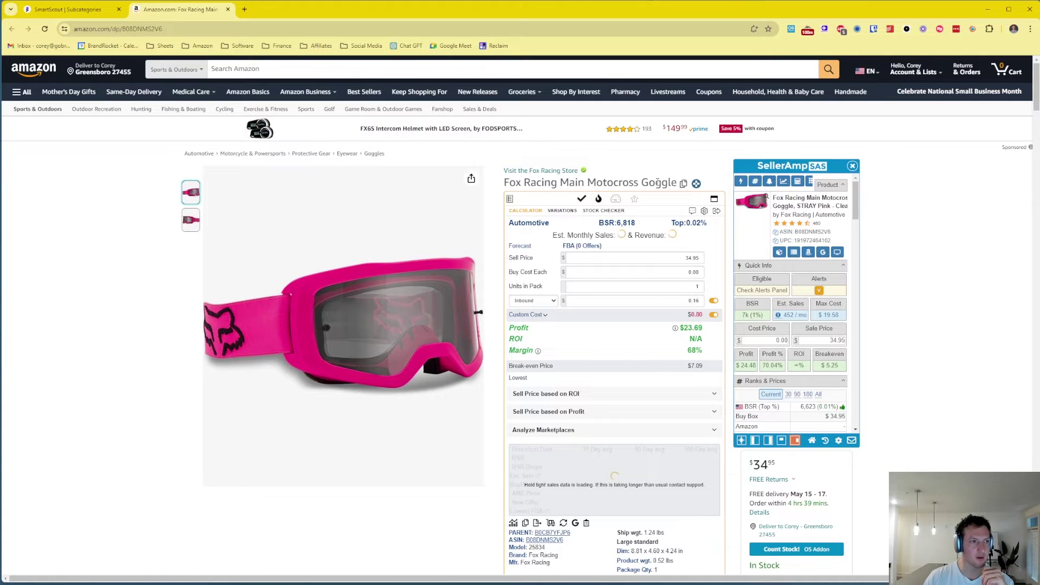
- Review the historical data (30-day BSR 8,954, ~475 sales) and highlight '100+ bought in past month'
scroll(390, 303, down, 8)
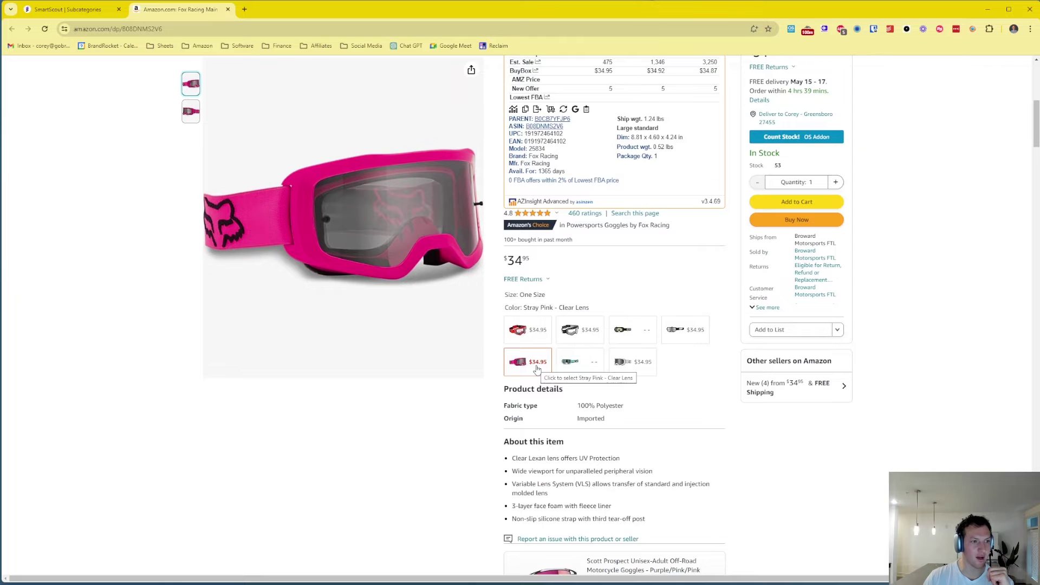
scroll(441, 225, up, 2)
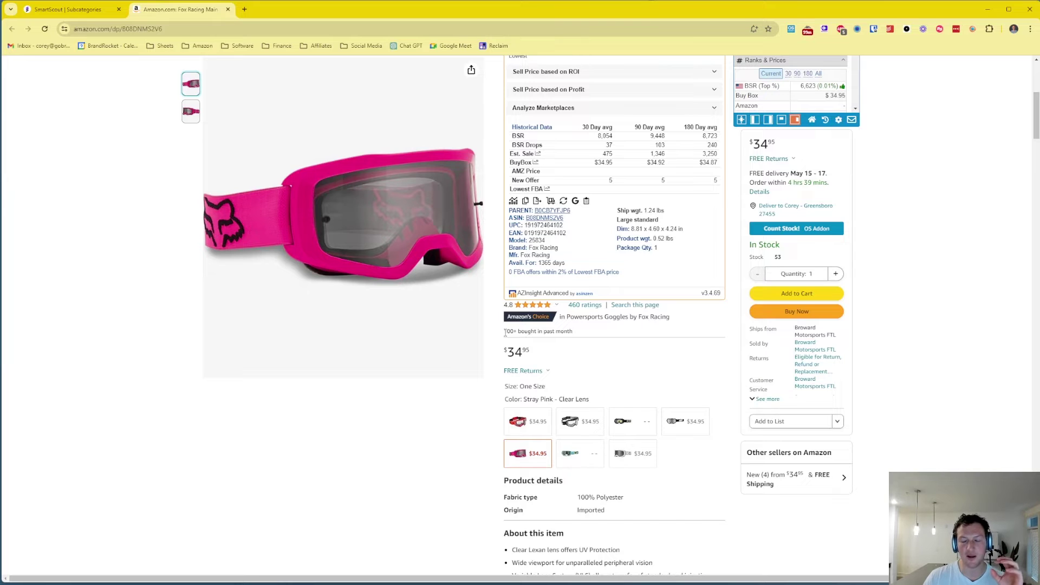
drag(511, 333, 578, 338)
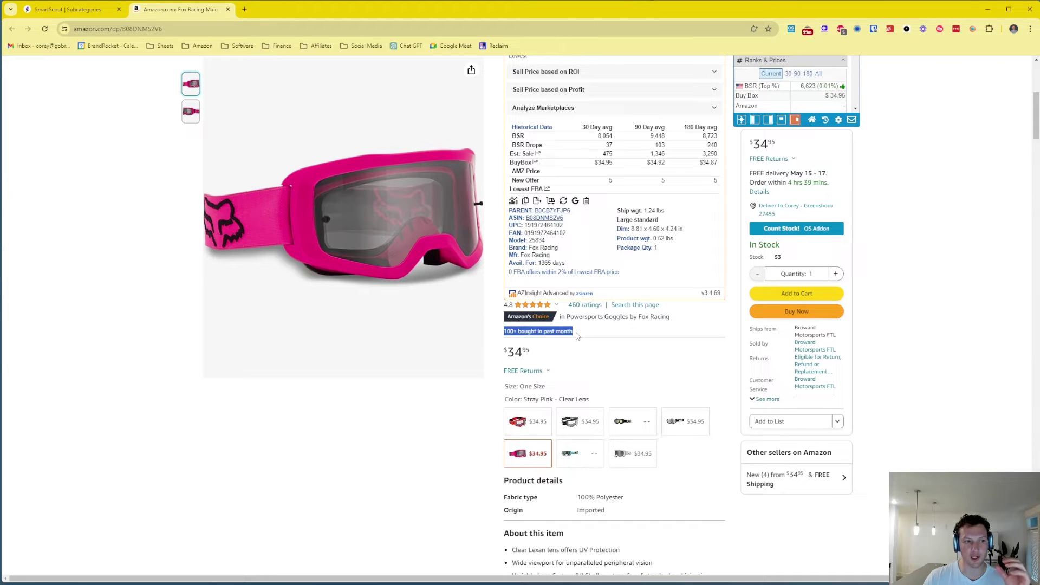
triple_click(544, 331)
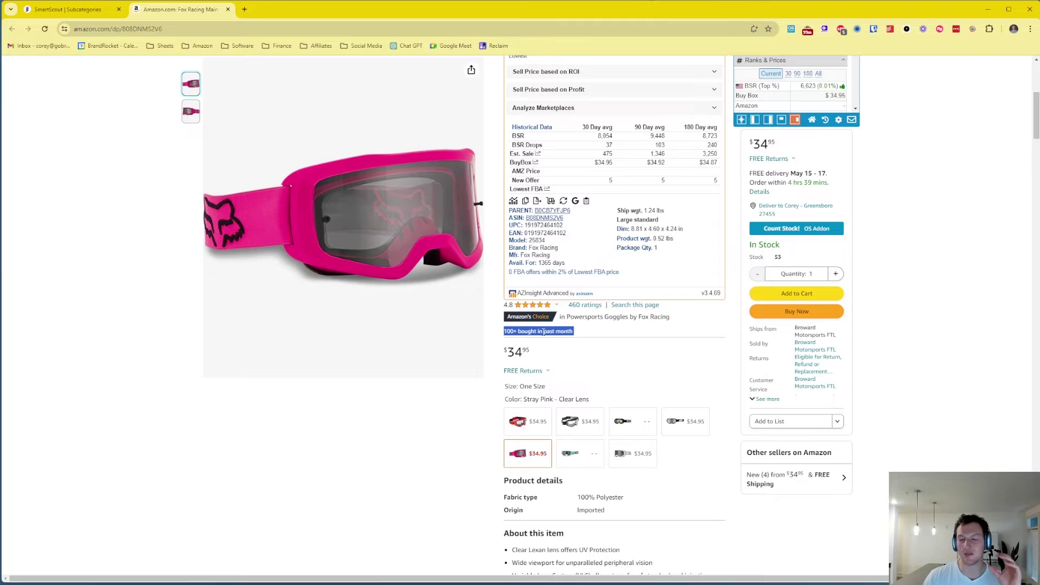
- Compare the Flo Red, pink and black goggle variants, noting the '50+ bought in past month' figure
click(543, 332)
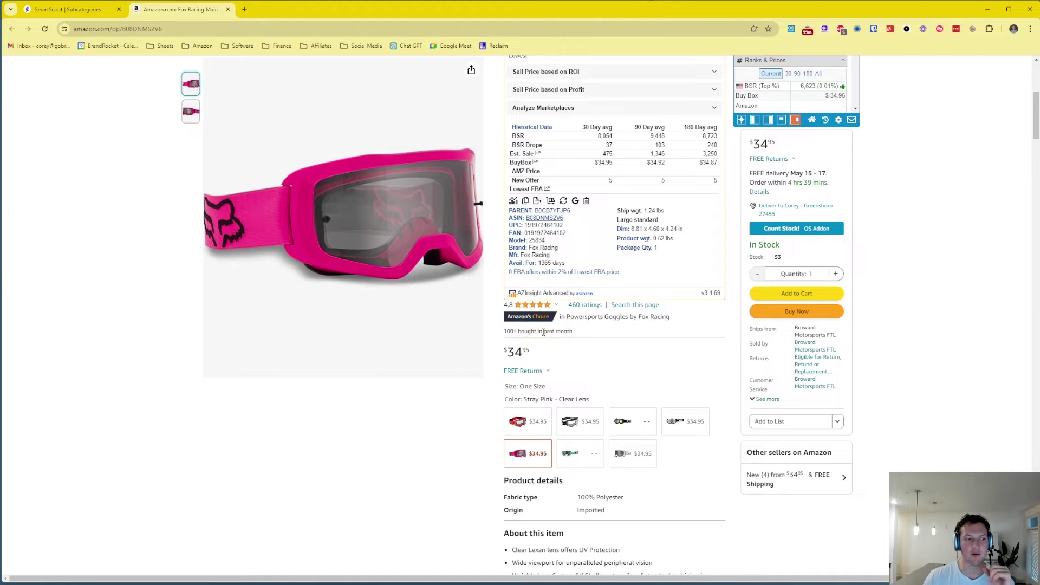
click(537, 422)
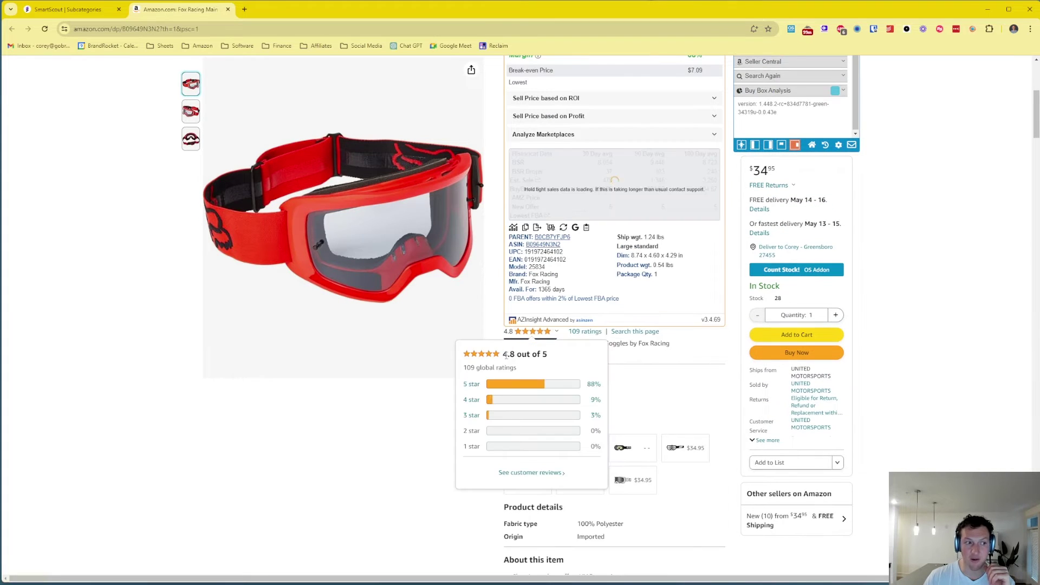
drag(507, 357, 538, 366)
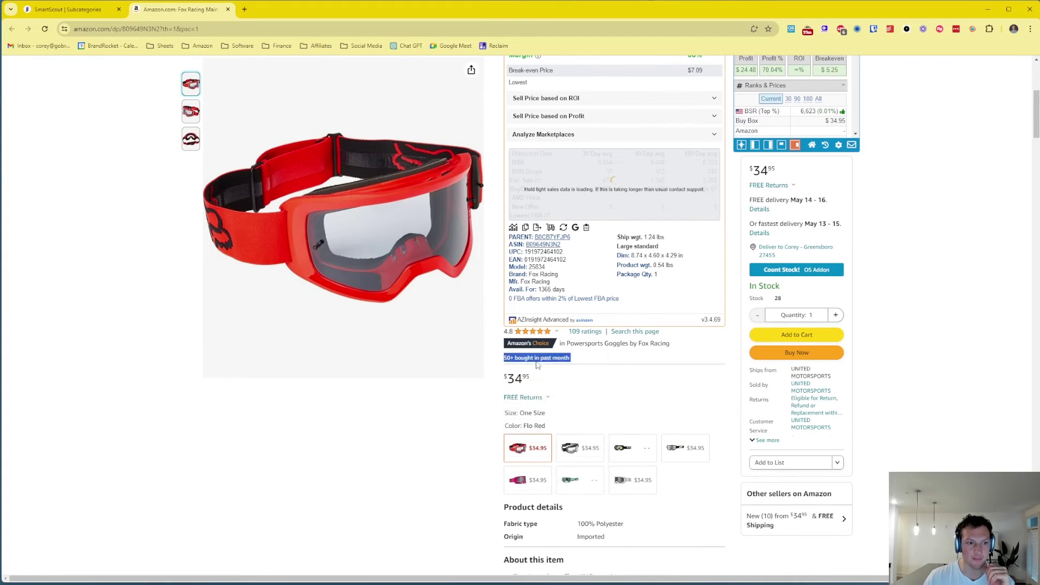
click(527, 479)
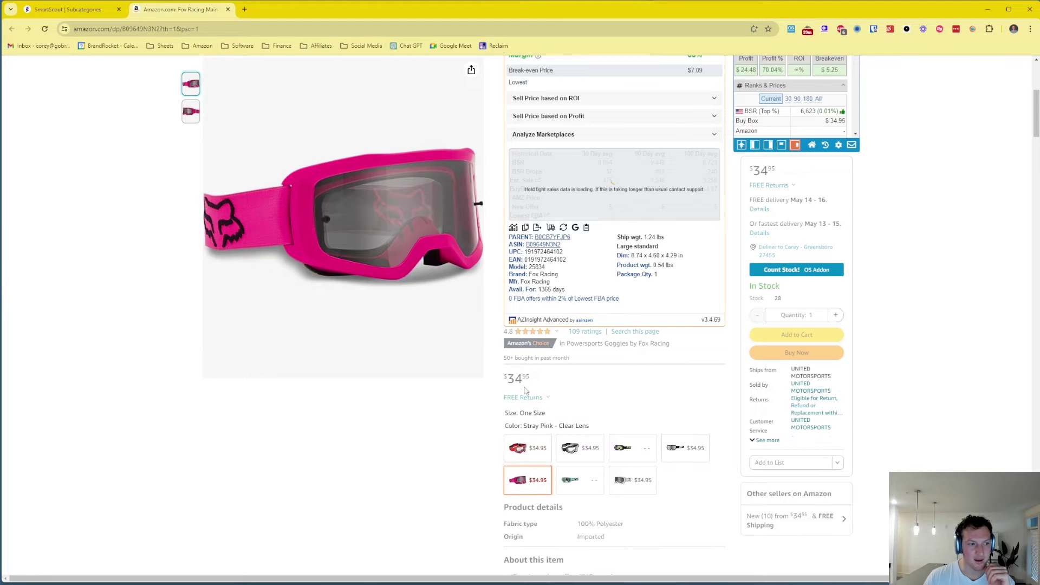
click(579, 422)
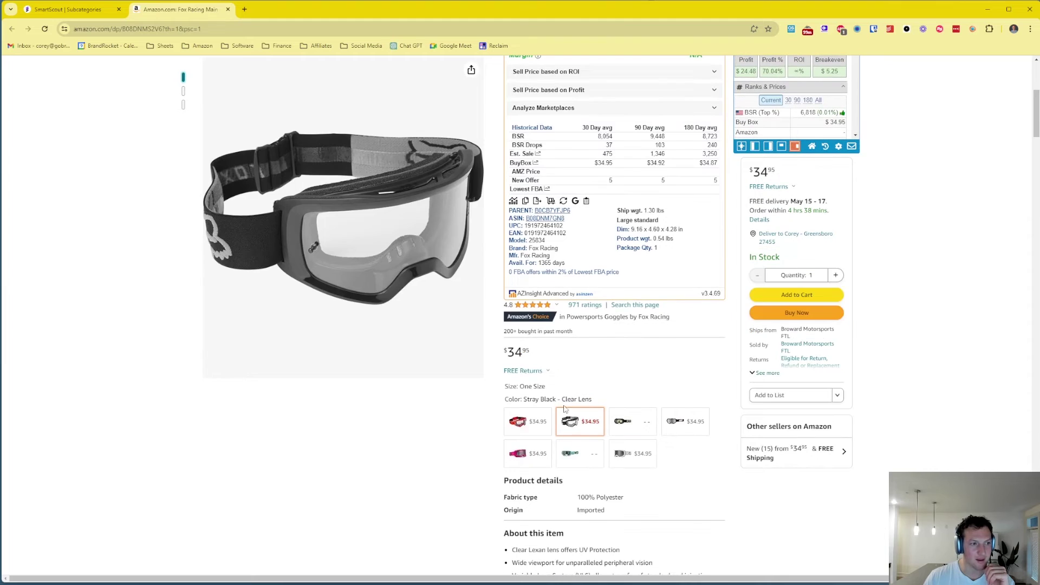
- Check the black/yellow and orange/white variants, then return to Stray Pink – Clear Lens at $34.95
click(675, 449)
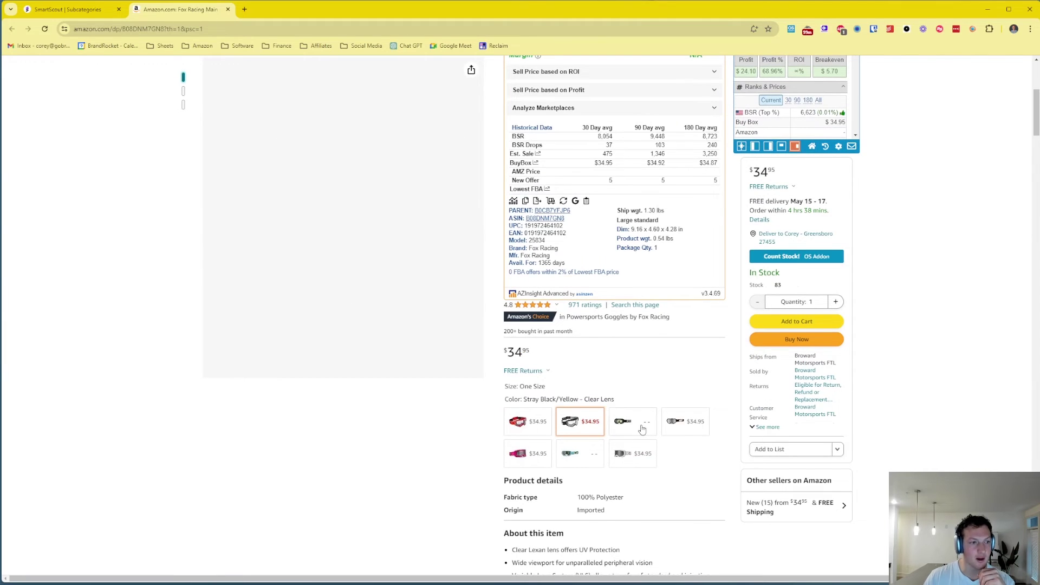
click(677, 452)
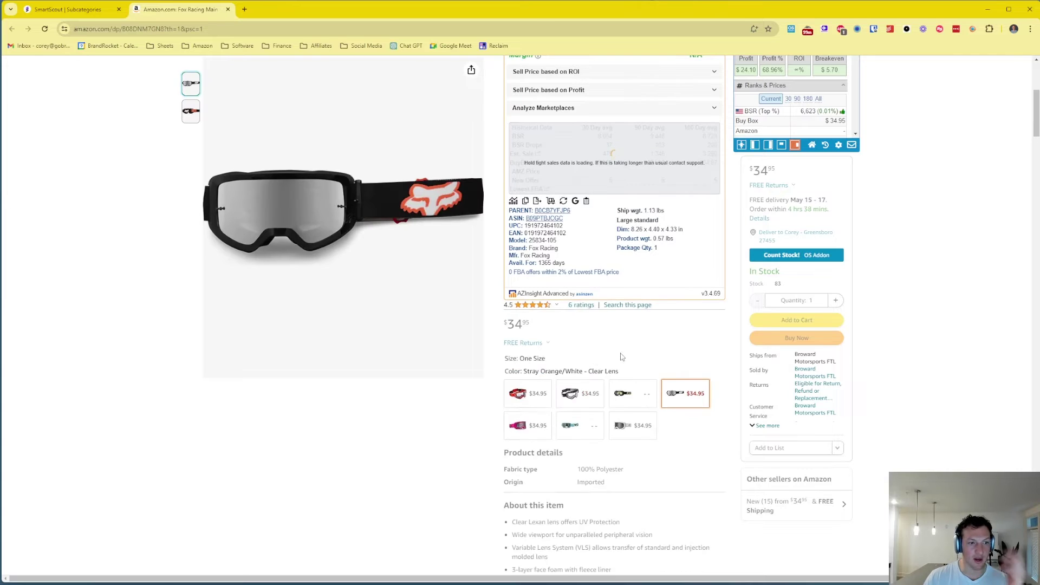
scroll(609, 462, up, 2)
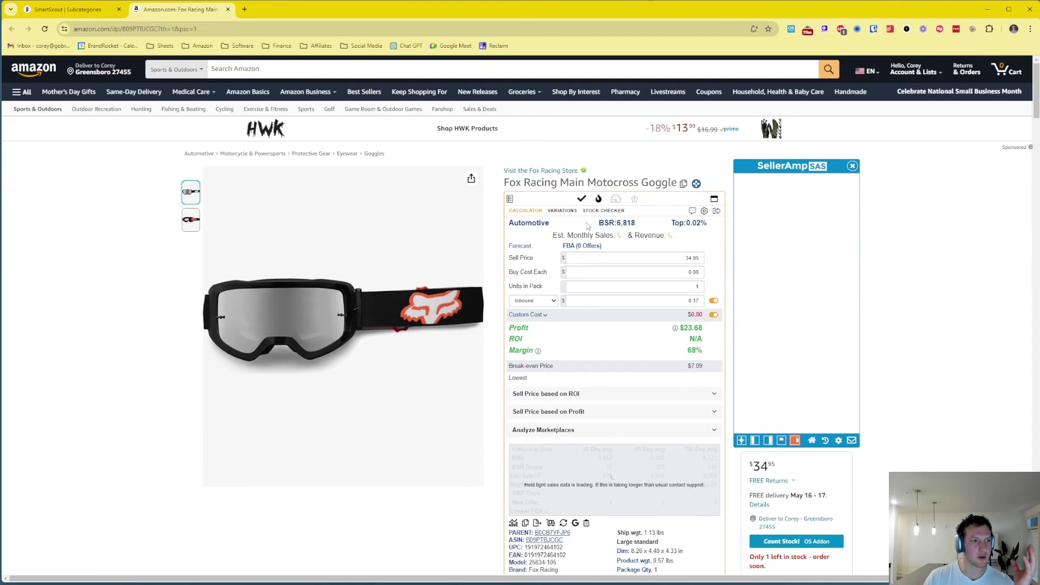
scroll(583, 227, down, 6)
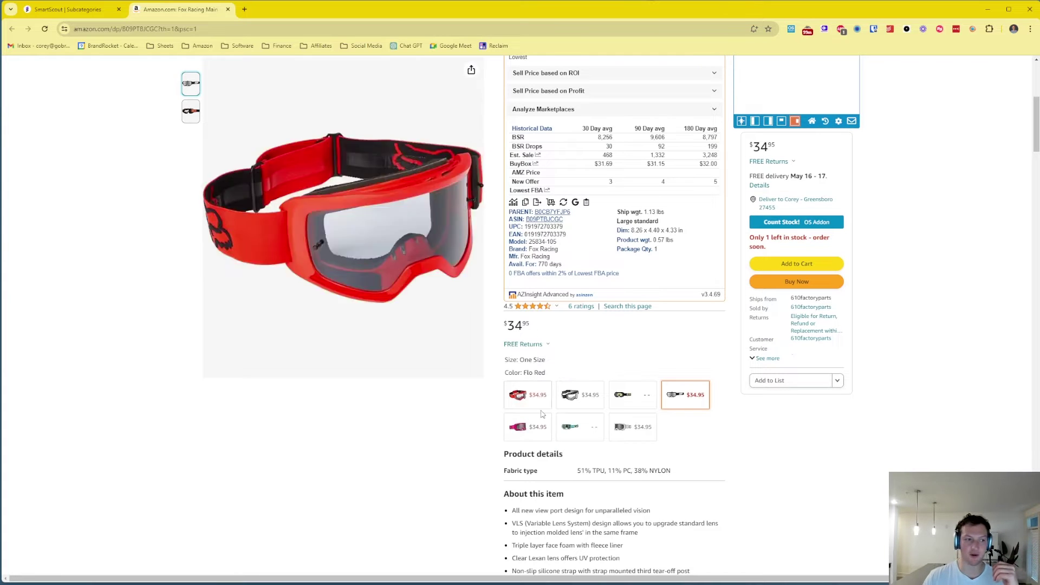
click(524, 428)
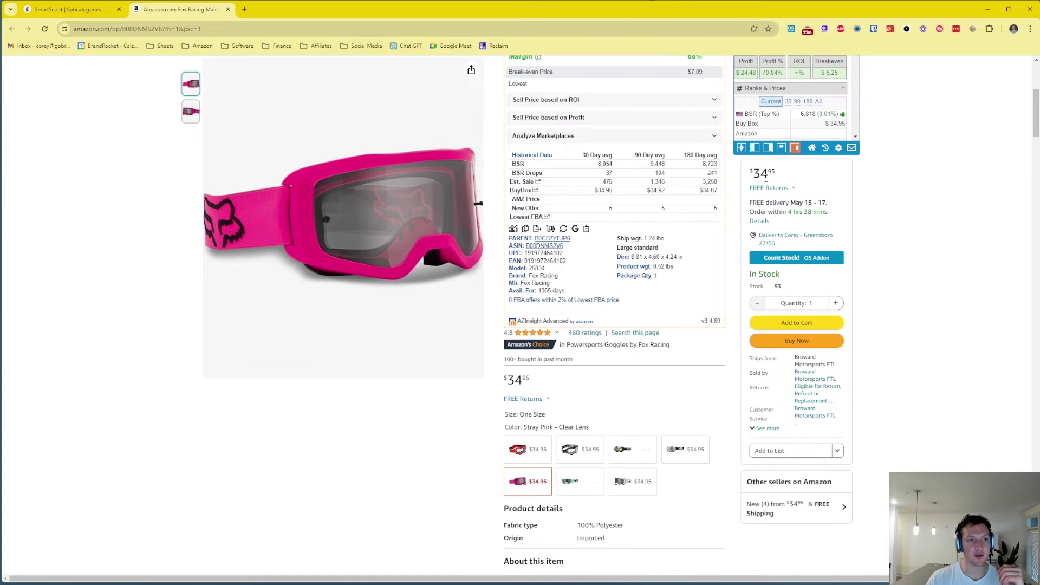
scroll(762, 184, down, 10)
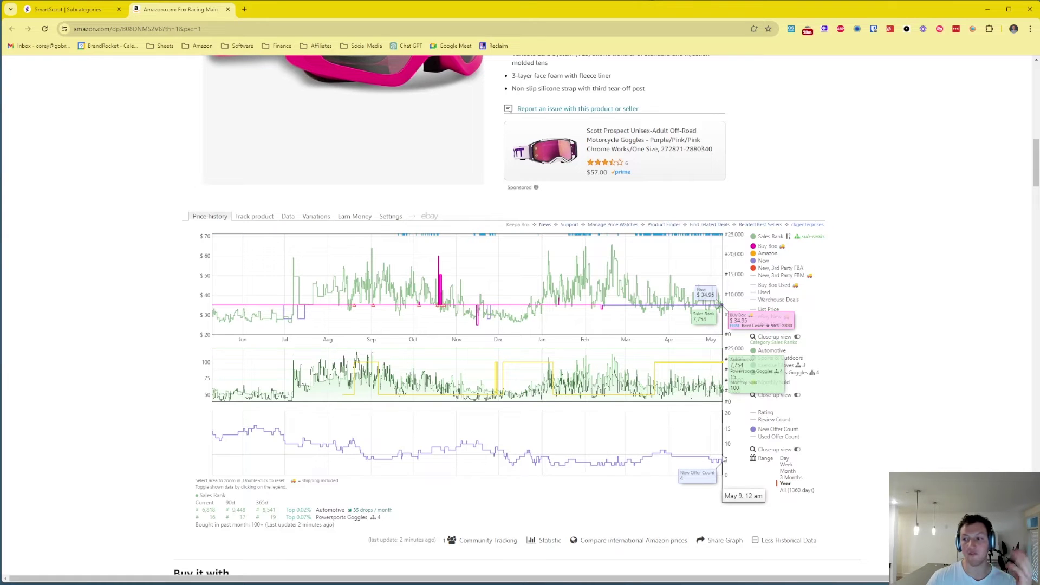
scroll(724, 459, up, 8)
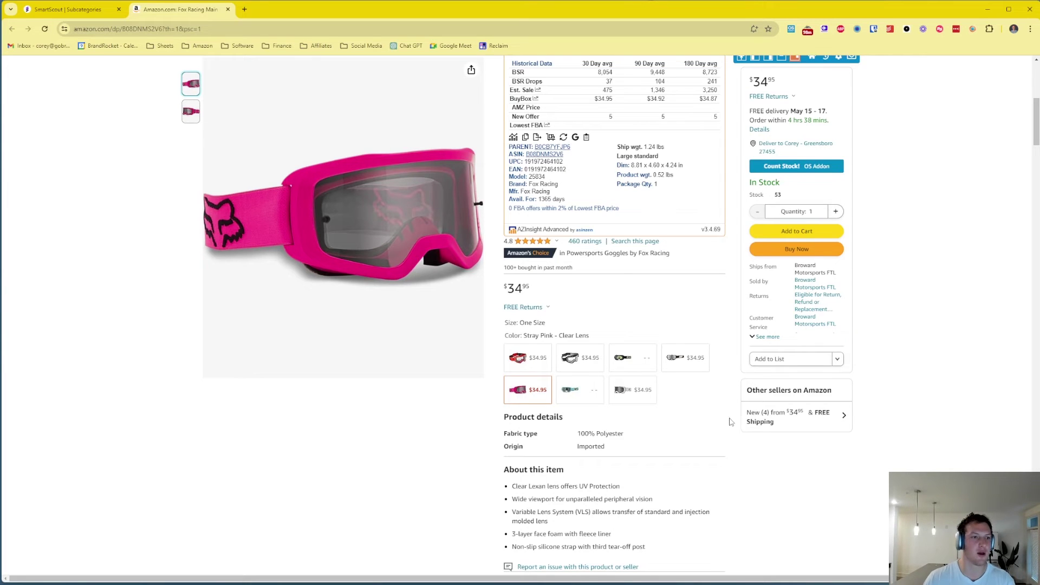
scroll(736, 421, up, 4)
scroll(599, 404, down, 2)
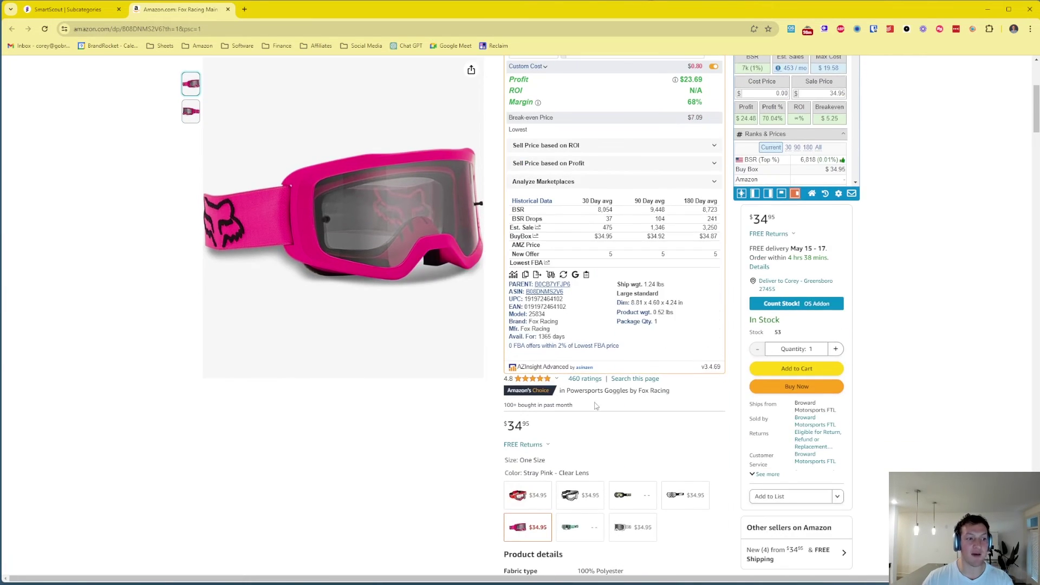
scroll(597, 403, down, 3)
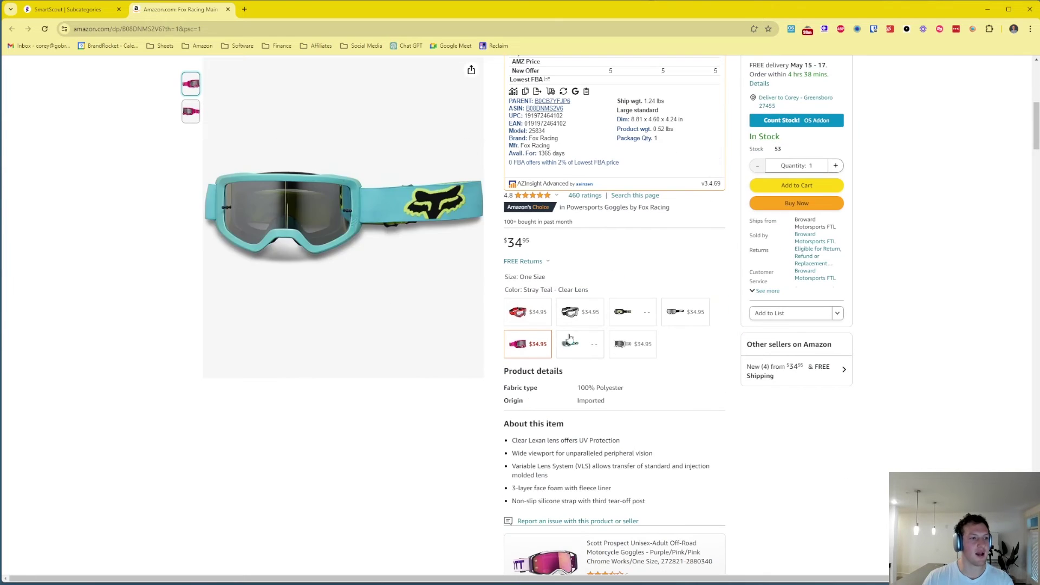
scroll(577, 346, up, 5)
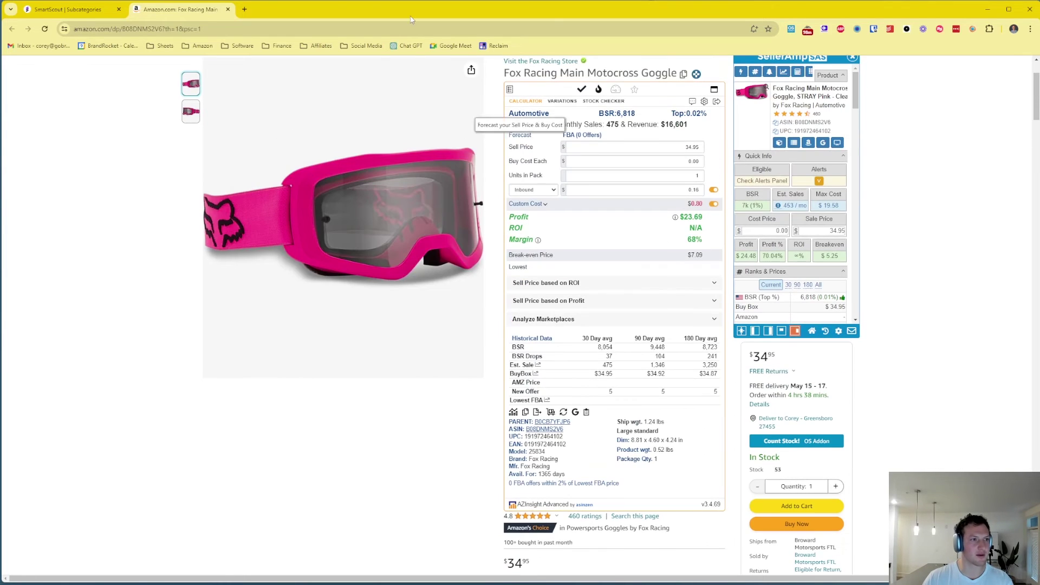
- Search 'fox racing' in a new tab, open foxracing.com and close its 10%-off sign-up pop-up
click(245, 9)
text(fox racing)
key(Return)
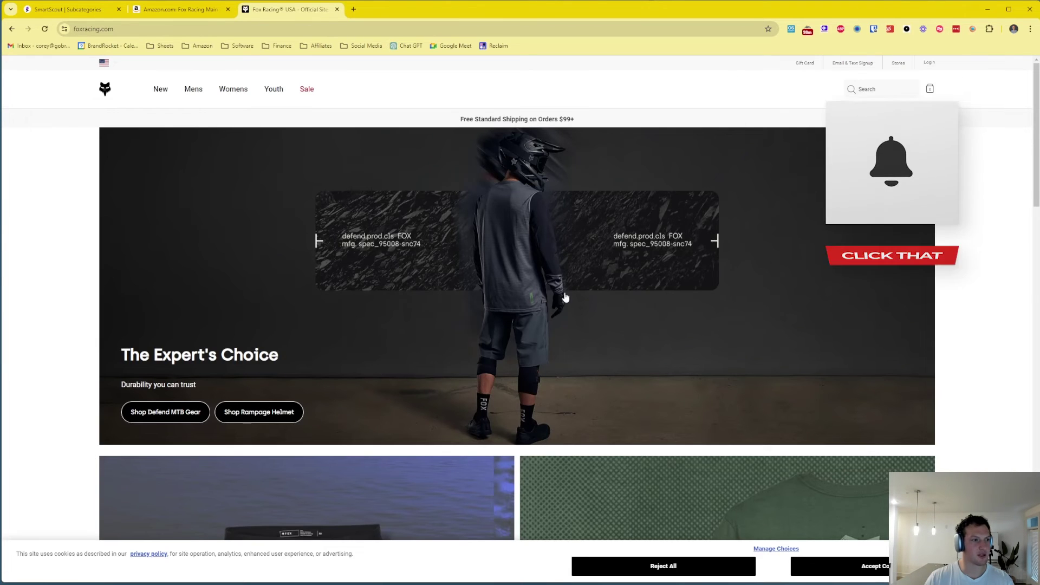
scroll(561, 301, down, 10)
scroll(919, 324, down, 15)
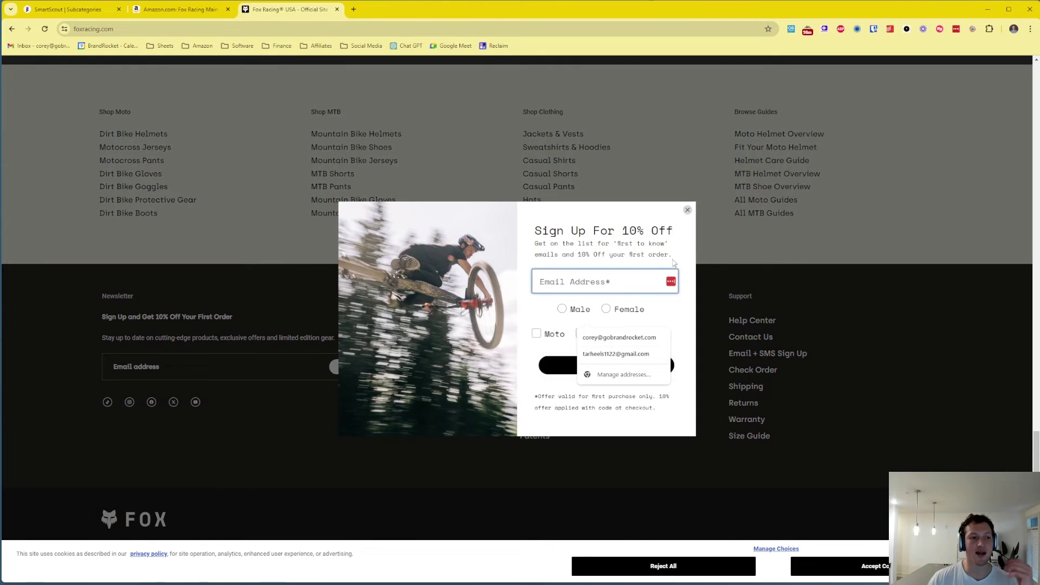
click(688, 210)
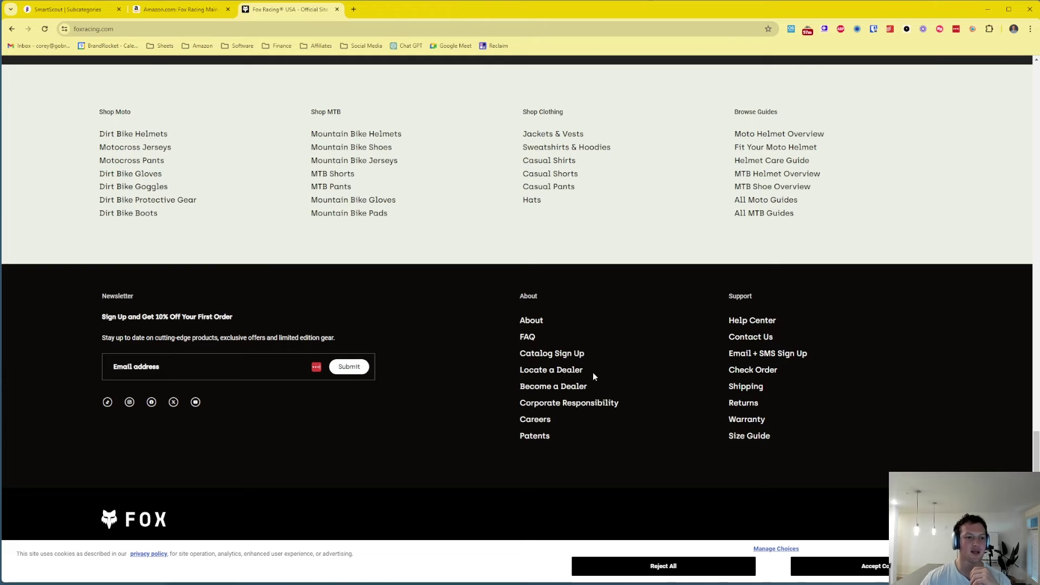
- Open Become a Dealer and mark the sales-rep forwarding note and strategic sales partner eligibility heading
click(571, 389)
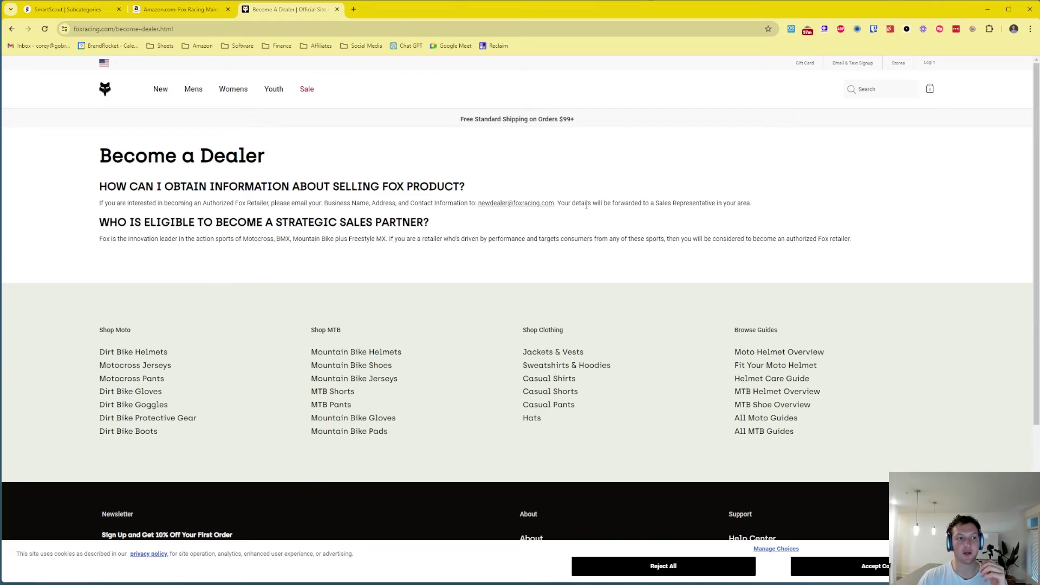
drag(586, 206, 708, 207)
click(708, 206)
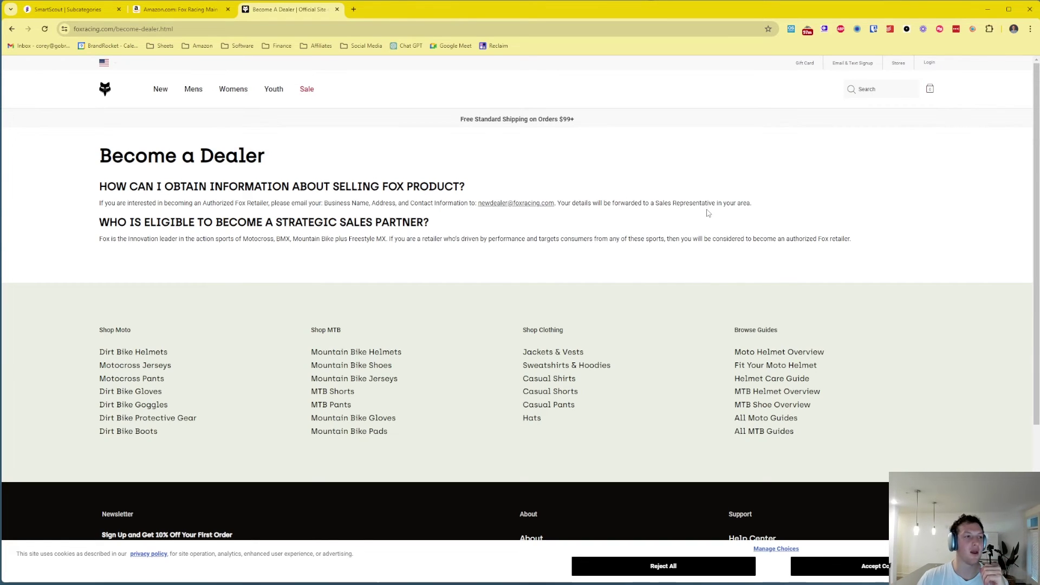
drag(129, 222, 316, 222)
click(312, 217)
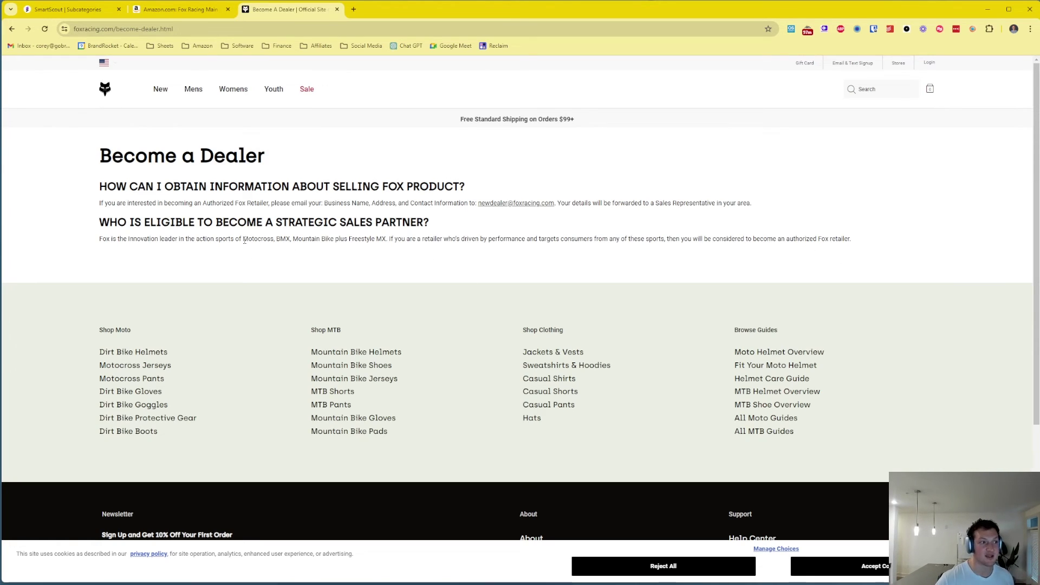
- Highlight 'Motocross' and 'BMX' in the dealer eligibility paragraph while reading it
drag(243, 240, 274, 241)
click(274, 241)
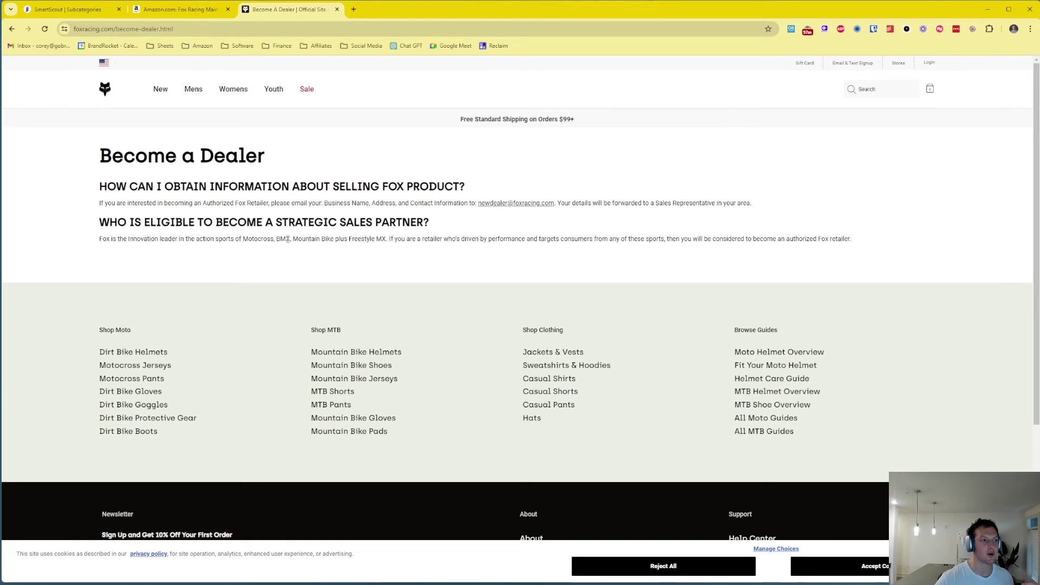
double_click(283, 239)
click(309, 236)
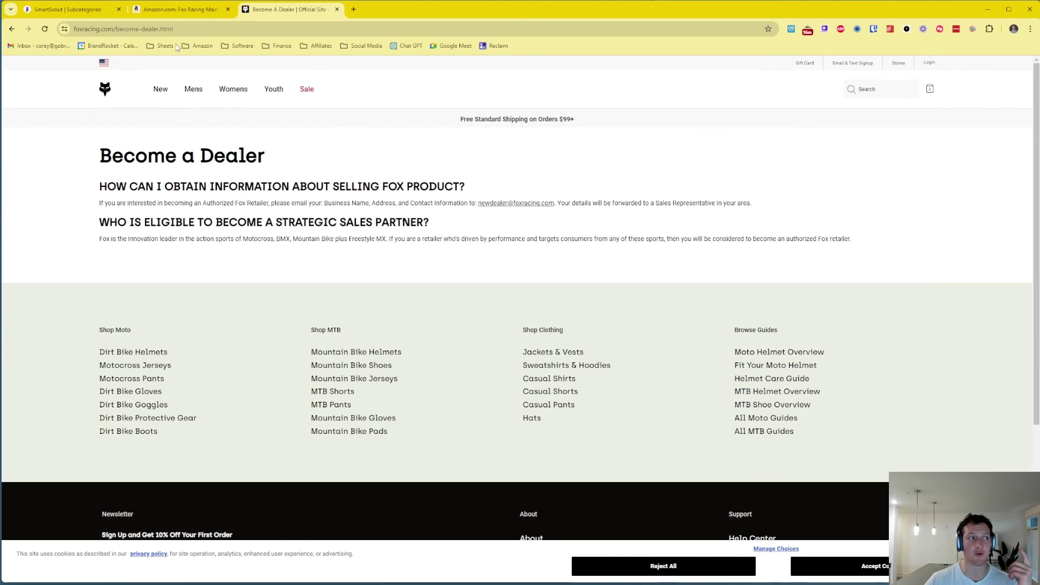
- Return to the SmartScout tab and show the Subcategory Tree with Cycling Accessories' Bike Covers
click(179, 10)
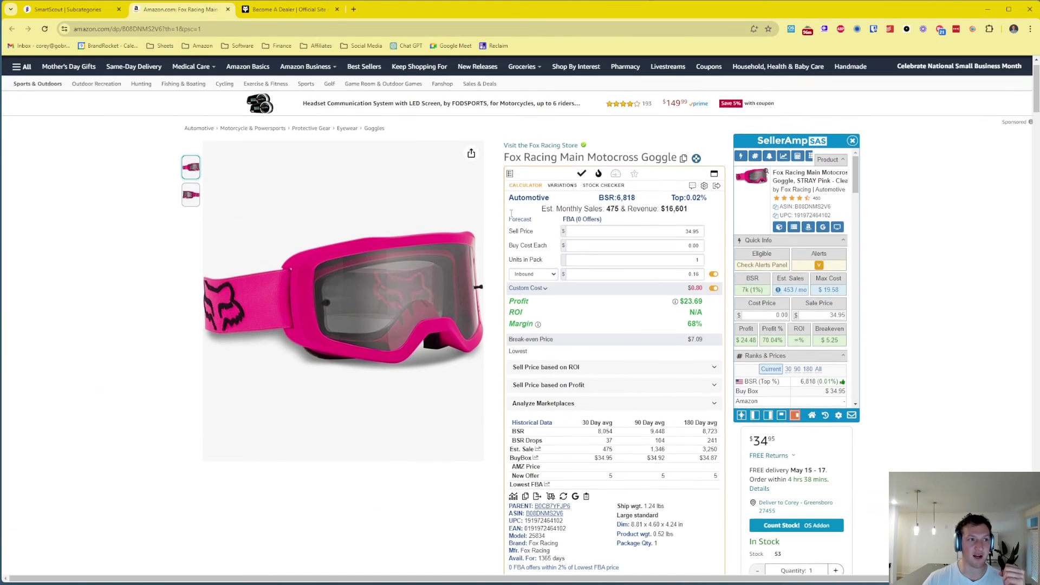
click(71, 12)
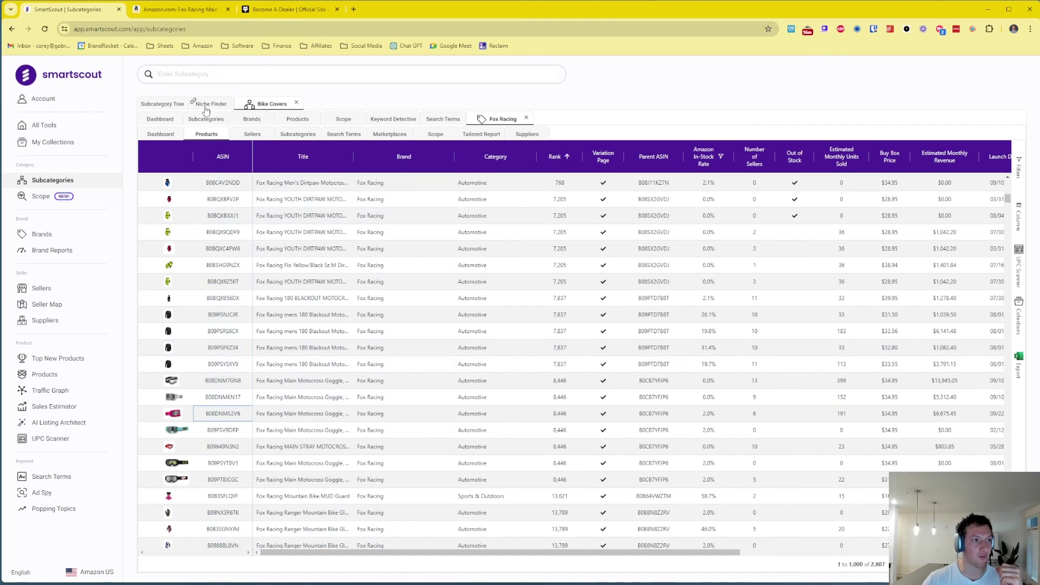
click(163, 103)
scroll(245, 354, down, 2)
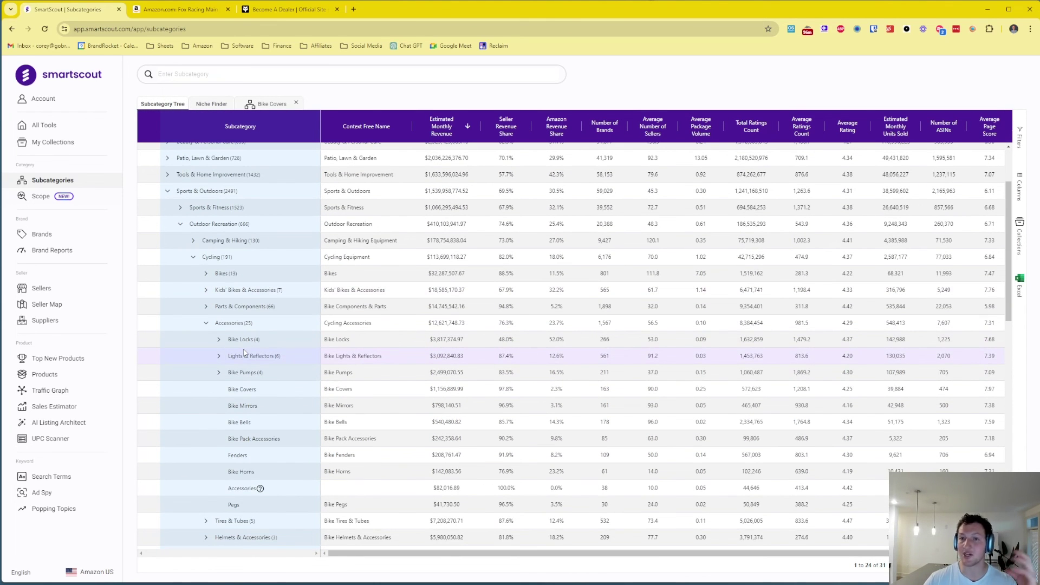